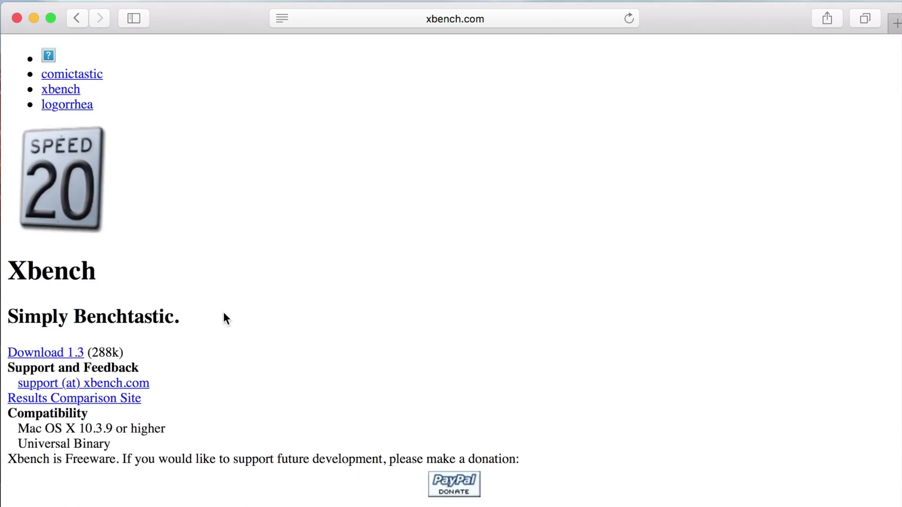
Step: Download Xbench 1.3 from its website, then open the Xbench_1.3.dmg disk image on the desktop
scroll(223, 315, "down", 10)
scroll(224, 313, "down", 20)
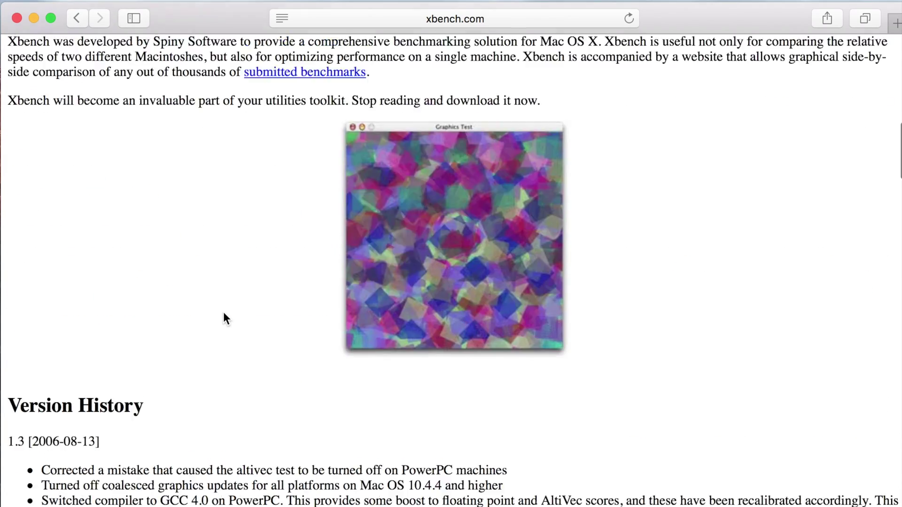
scroll(224, 311, "up", 20)
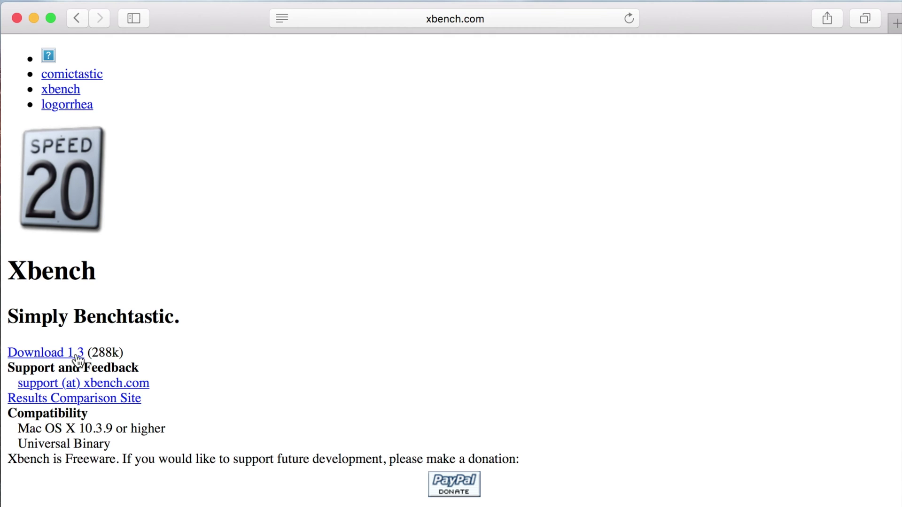
left_click(30, 352)
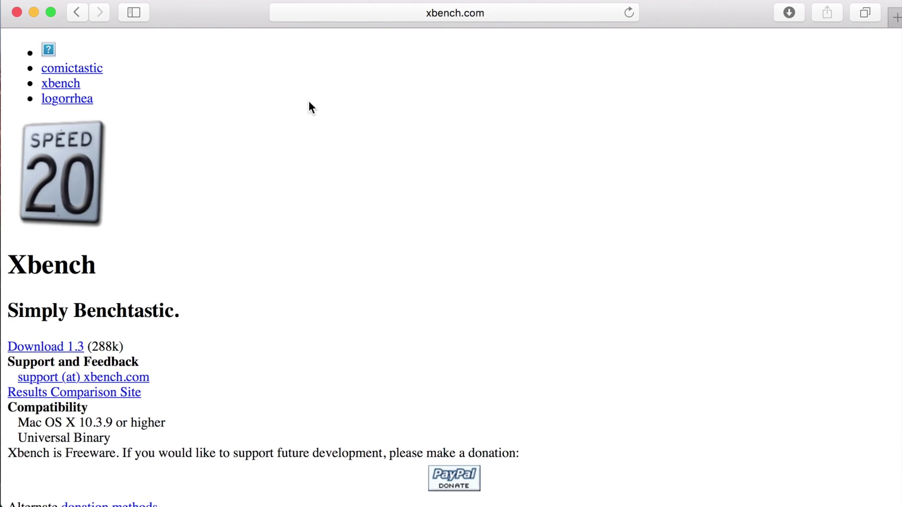
left_click(31, 13)
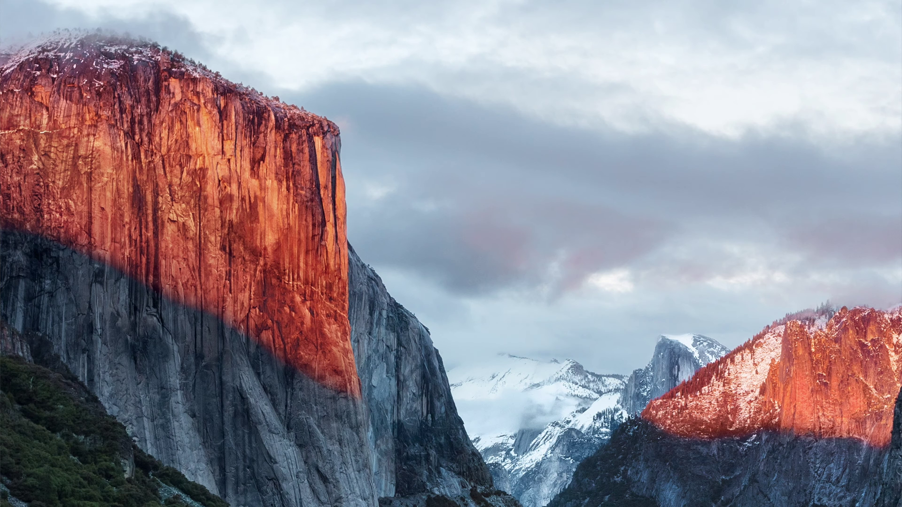
left_click_drag(654, 98, 757, 80)
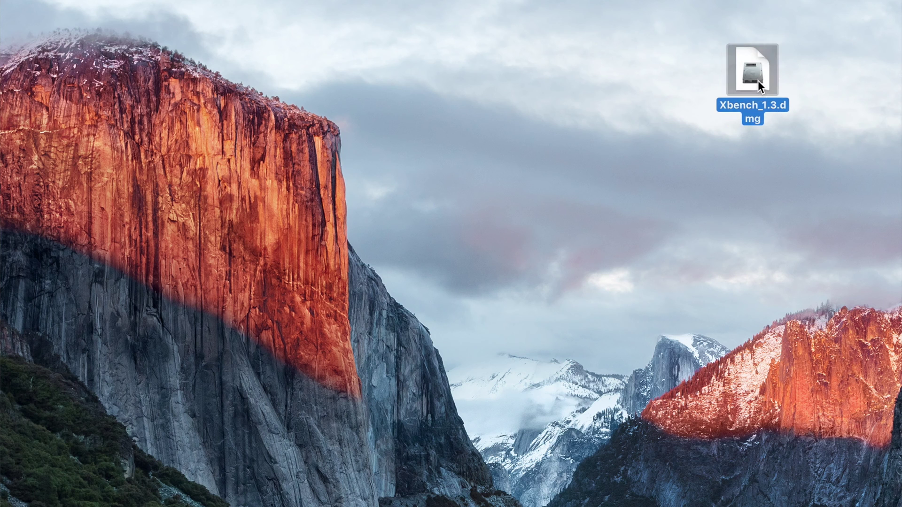
double_click(759, 81)
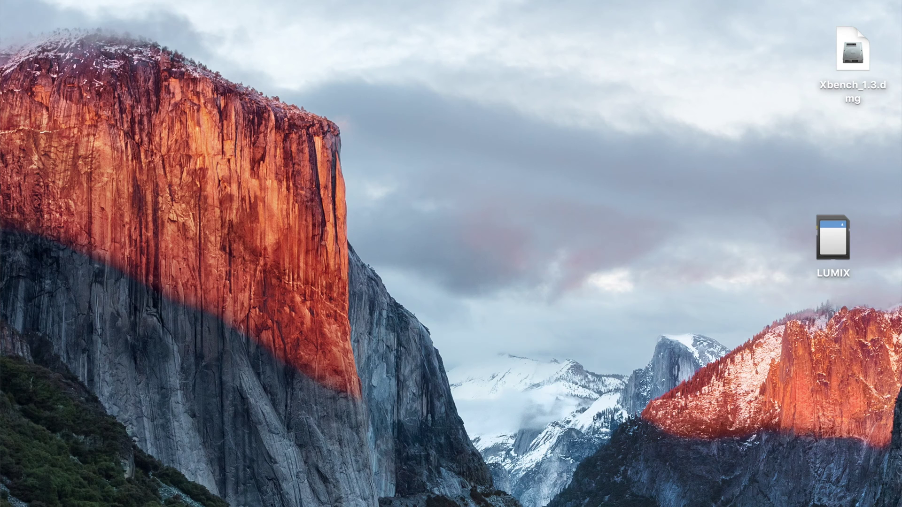
Step: Launch Disk Utility from the Utilities folder in Applications and close the Finder window behind it
key("super+n")
left_click_drag(326, 130, 447, 68)
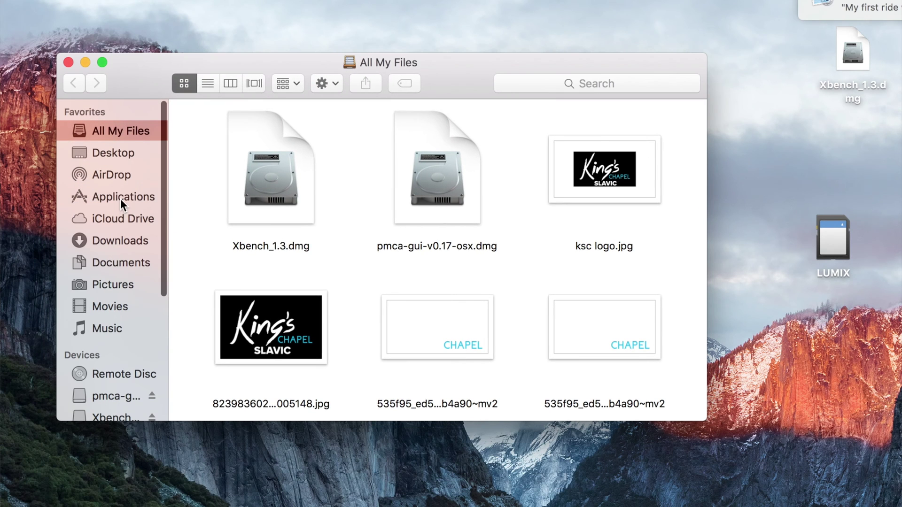
left_click(121, 197)
scroll(412, 284, "down", 3)
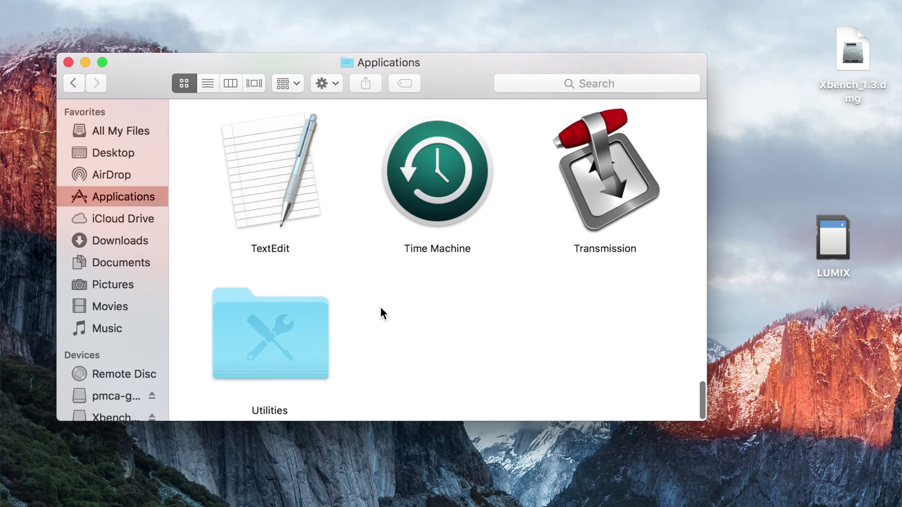
double_click(276, 366)
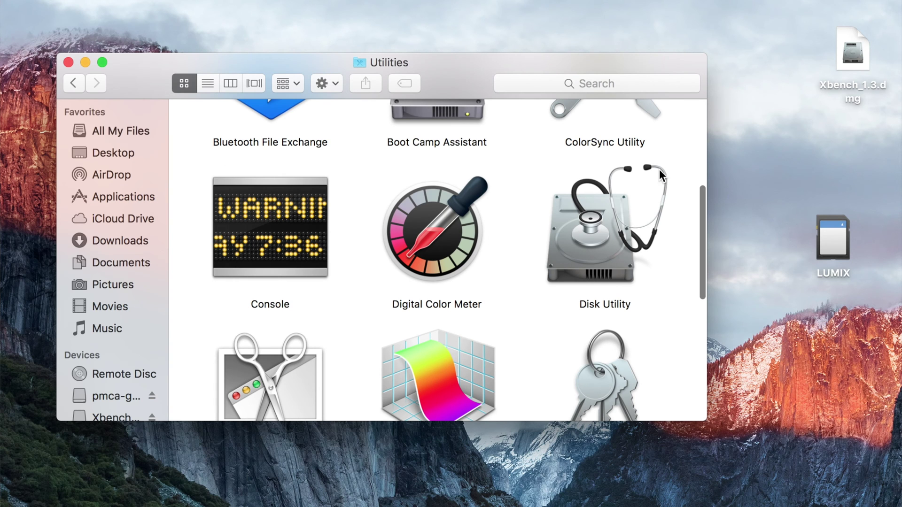
double_click(582, 258)
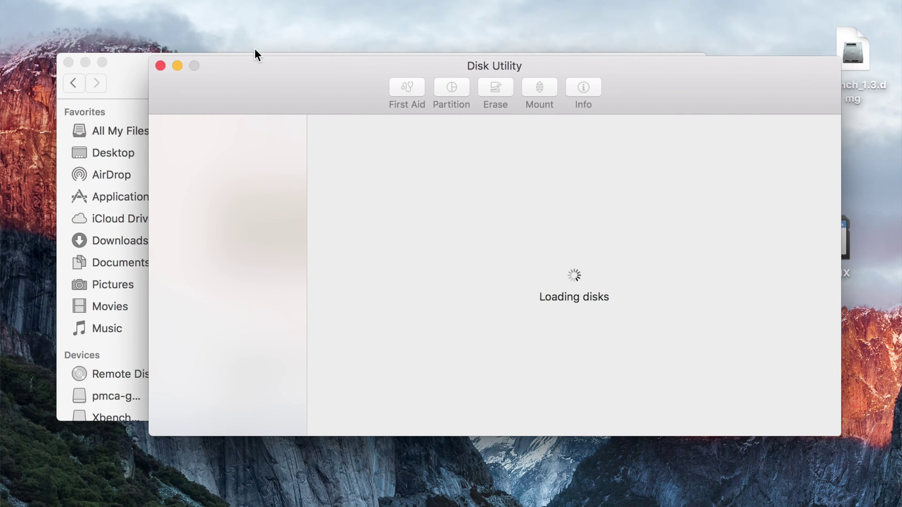
left_click(134, 63)
left_click(69, 61)
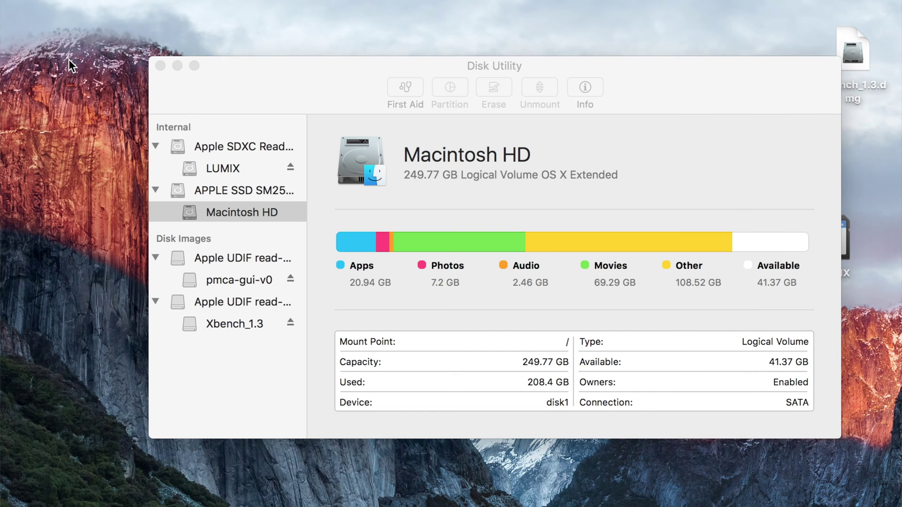
left_click_drag(621, 86, 561, 58)
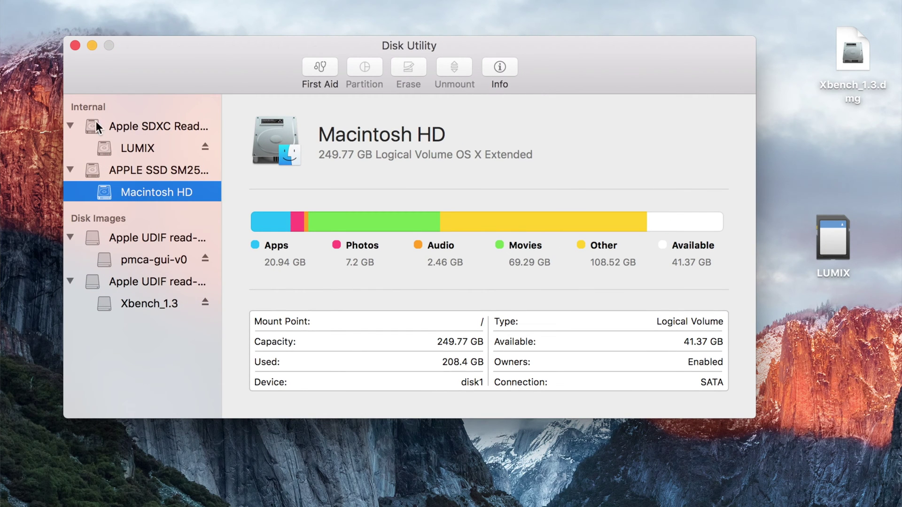
Step: Erase the LUMIX card with the OS X Extended (Journaled) format and minimize Disk Utility
left_click(130, 148)
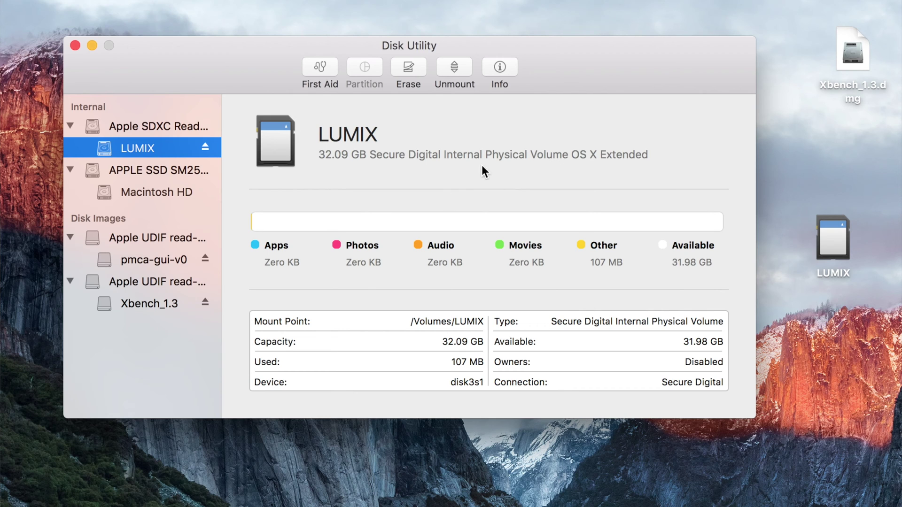
left_click(409, 69)
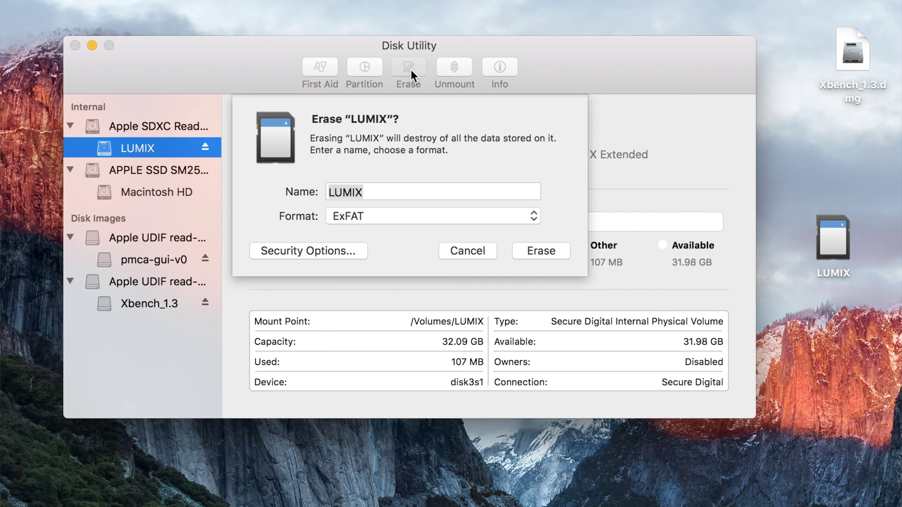
left_click(510, 213)
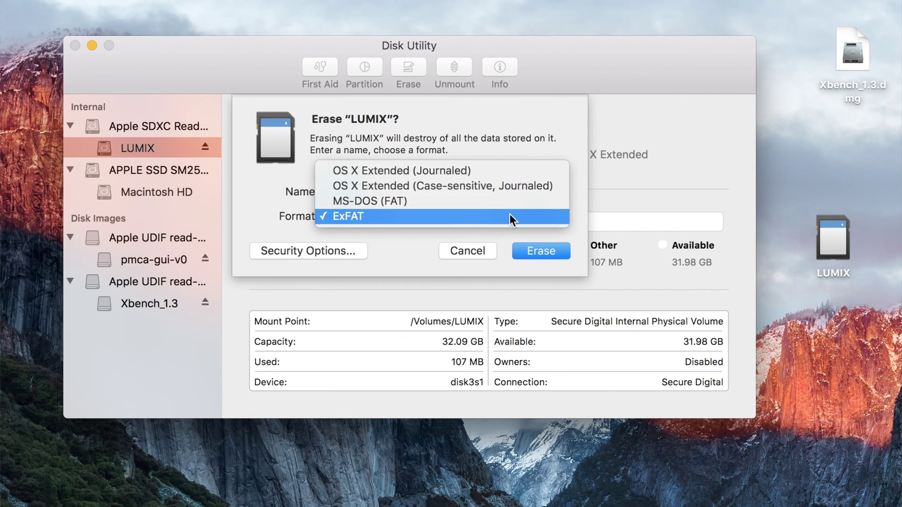
left_click(418, 171)
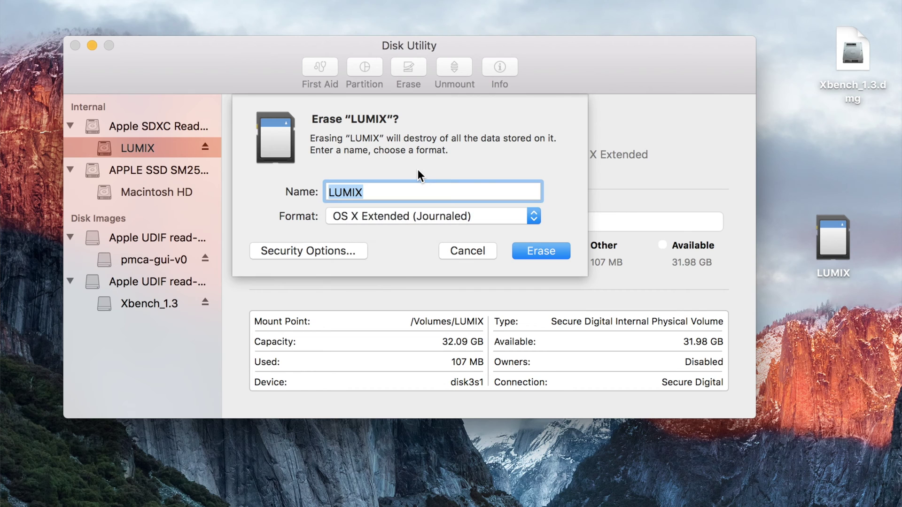
left_click(542, 250)
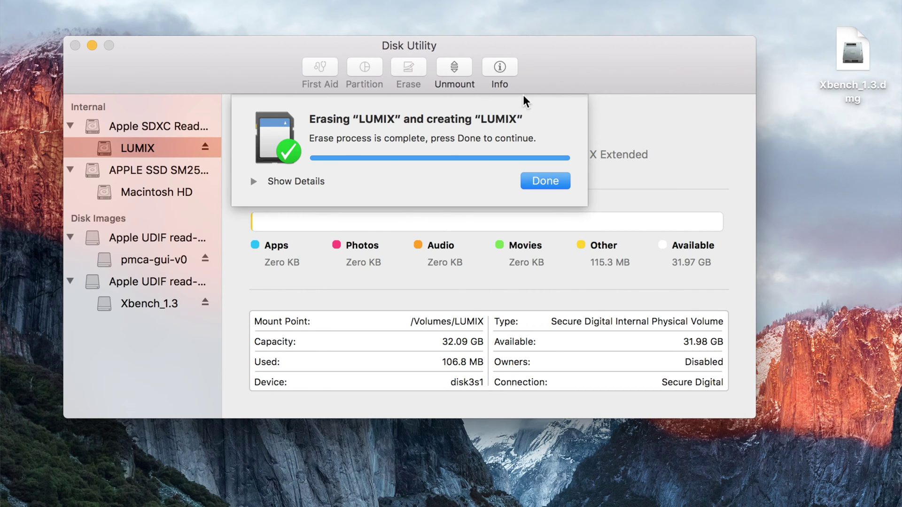
left_click(536, 181)
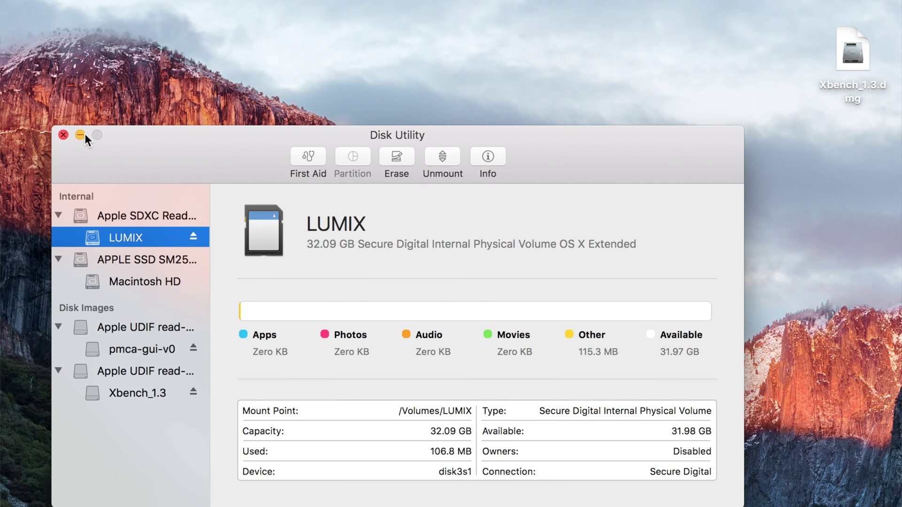
left_click(81, 135)
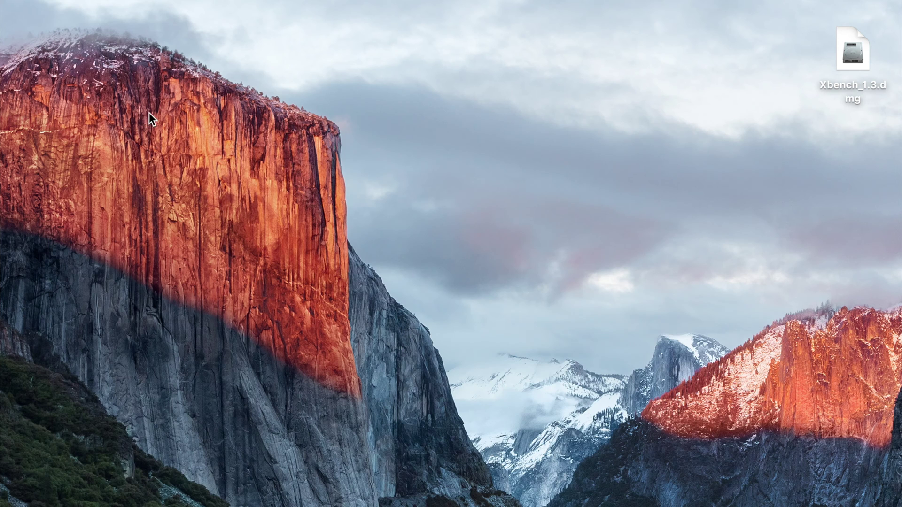
Step: Open the Xbench_1.3 disk image from the desktop and launch the Xbench application in it
left_click(853, 63)
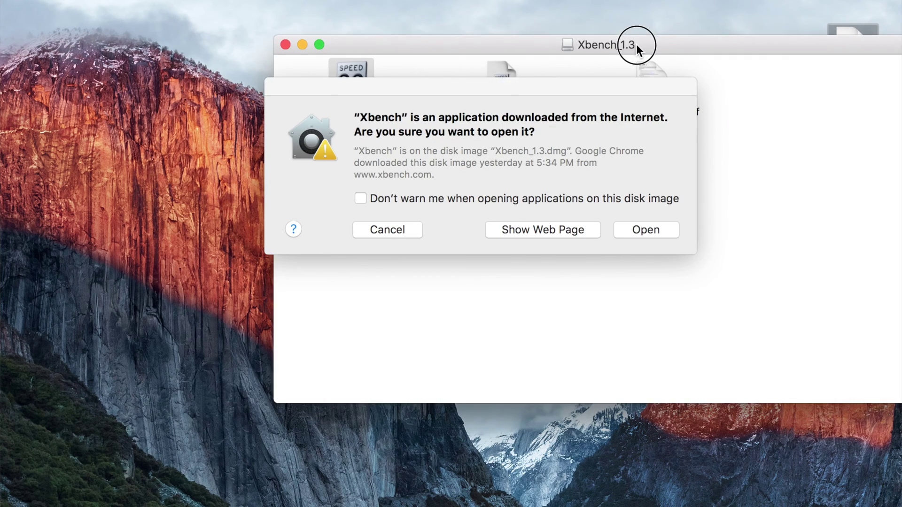
left_click_drag(637, 41, 783, 291)
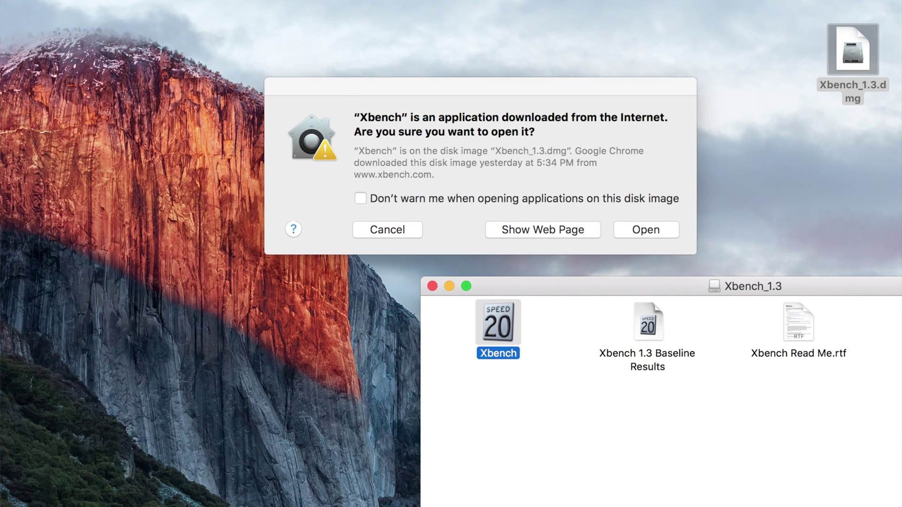
Step: Check in the Security & Privacy preferences which sources downloaded apps are allowed from, and close System Preferences
left_click(9, 1)
left_click(28, 0)
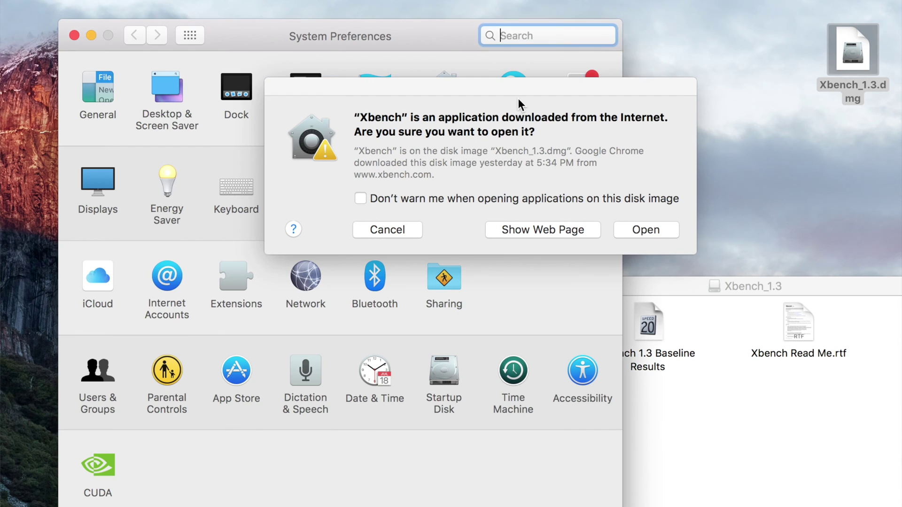
left_click_drag(518, 97, 794, 119)
left_click(448, 82)
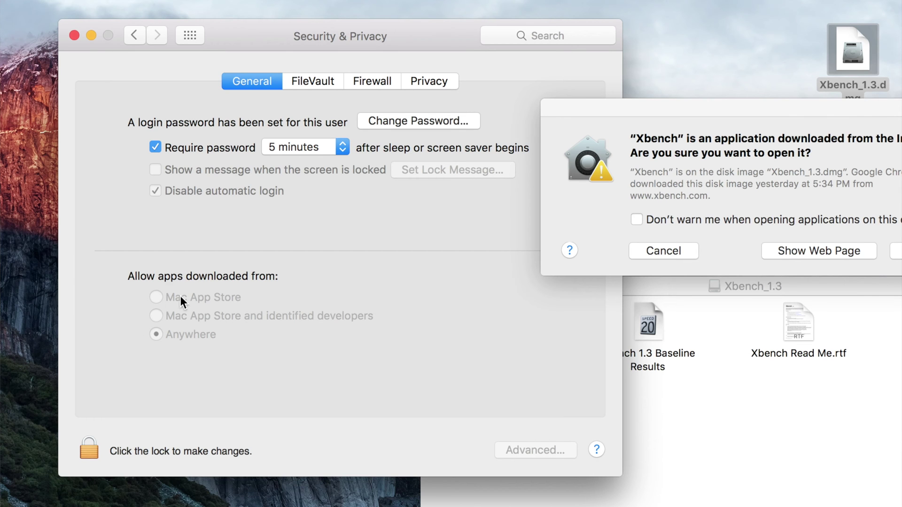
left_click(85, 35)
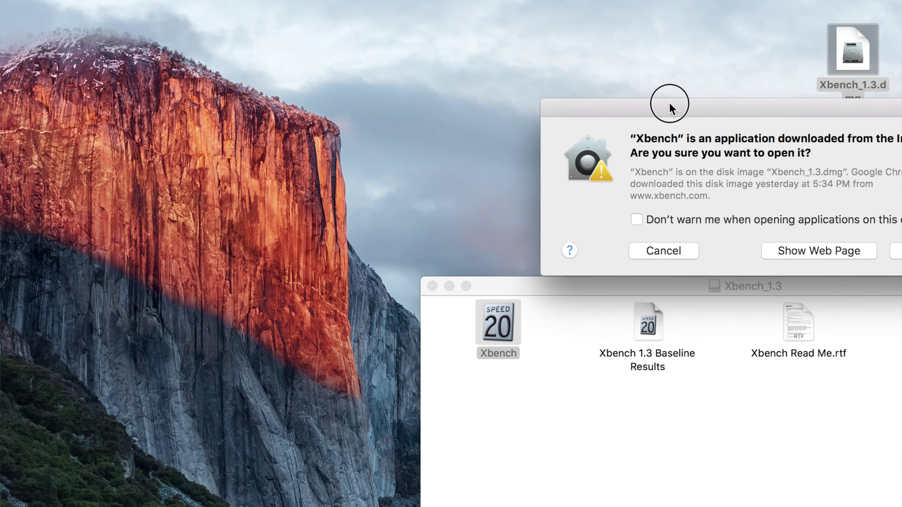
Step: Approve opening the downloaded Xbench application and reposition its window on the desktop
left_click_drag(669, 102, 317, 71)
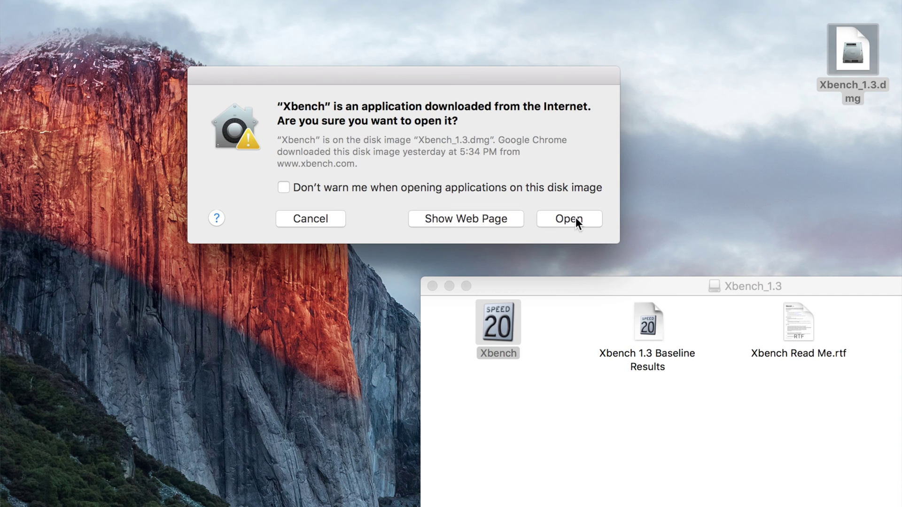
left_click(569, 219)
left_click_drag(247, 97, 484, 42)
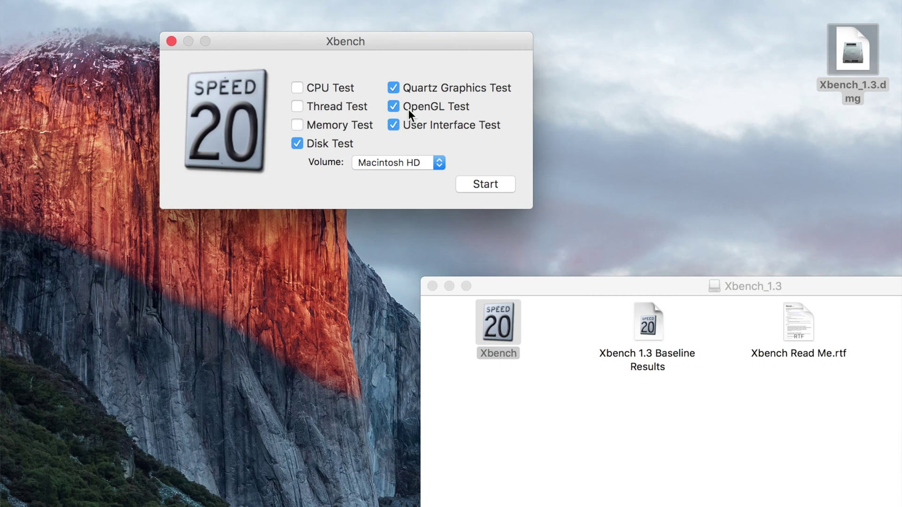
Step: Turn off every test except Disk Test and set the test volume to LUMIX
left_click(394, 125)
left_click(433, 159)
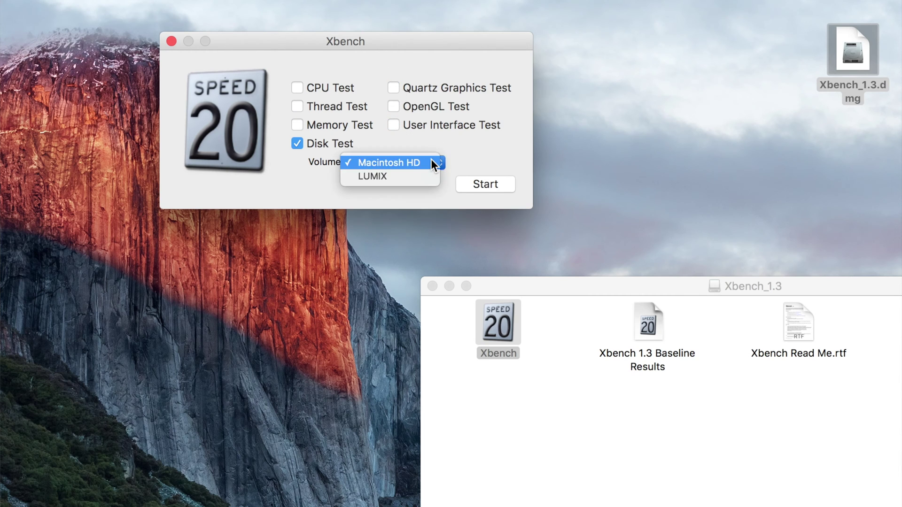
left_click(388, 174)
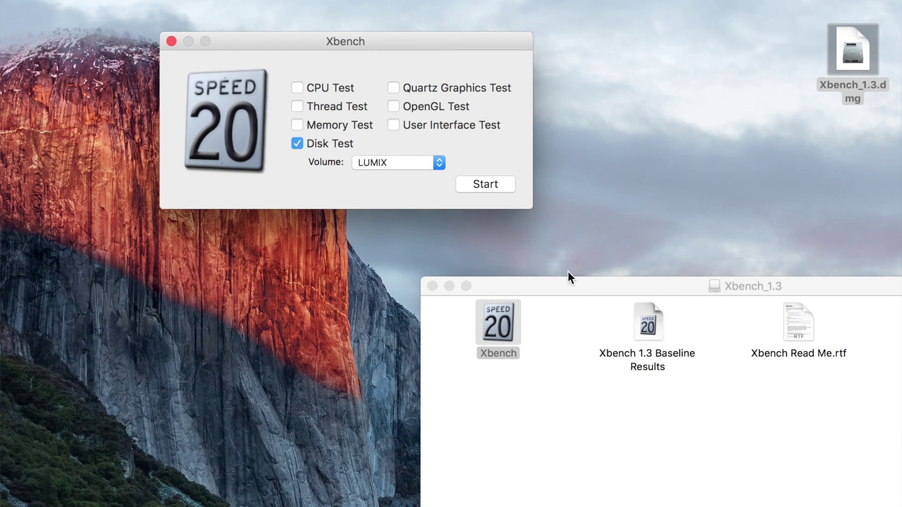
left_click_drag(492, 292, 536, 287)
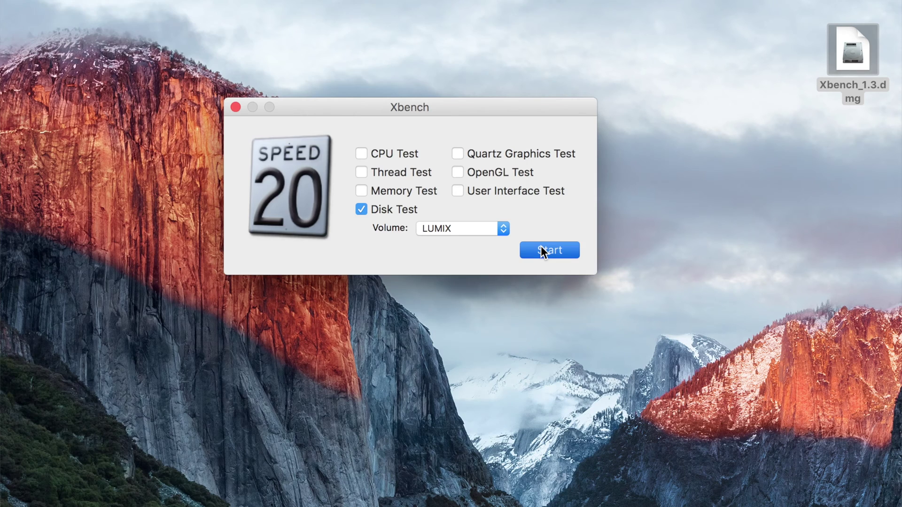
Step: Start the disk test on LUMIX and arrange the results window beside the Xbench window
left_click(541, 250)
left_click_drag(382, 12, 447, 72)
left_click_drag(574, 107, 881, 134)
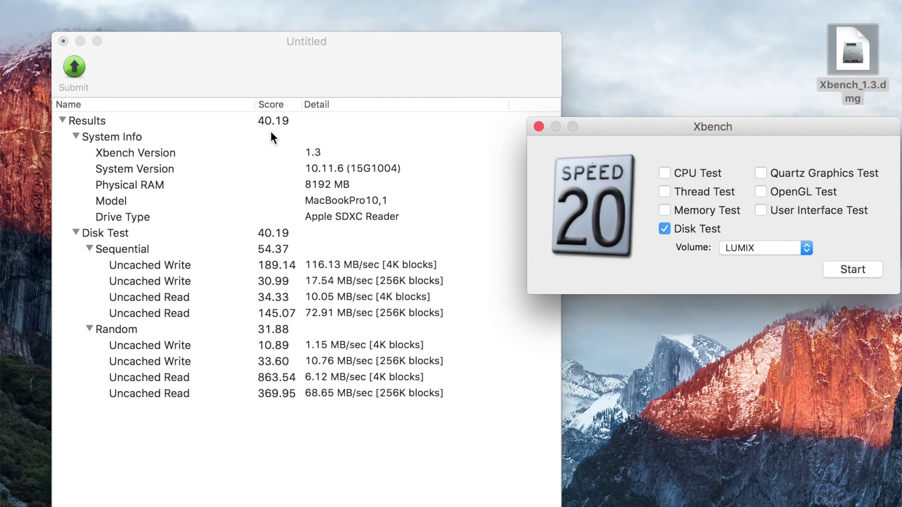
left_click_drag(392, 67, 365, 54)
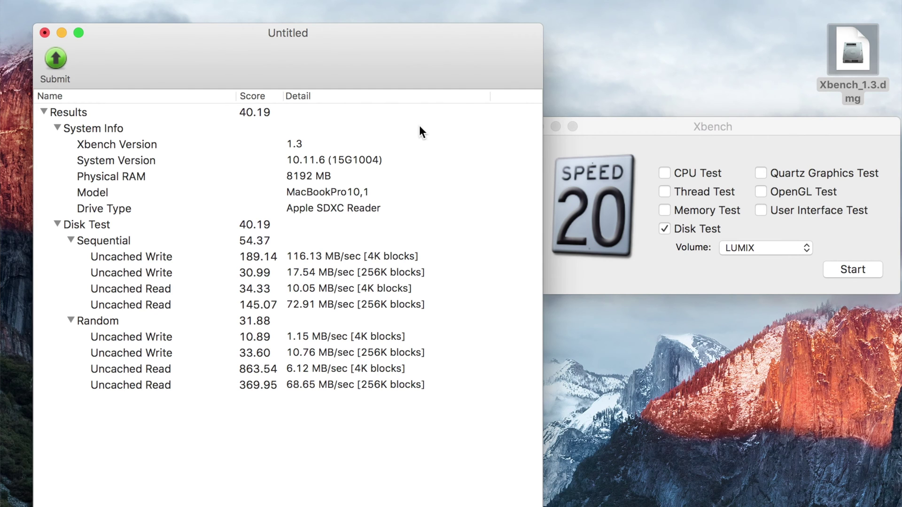
Step: Eject the LUMIX card from the desktop and close the benchmark results without saving
left_click_drag(862, 359, 723, 389)
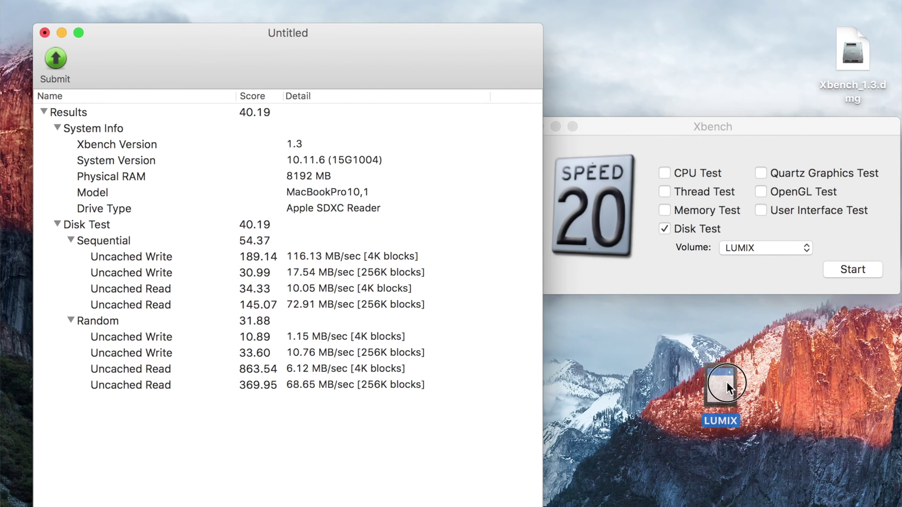
right_click(729, 379)
left_click(764, 337)
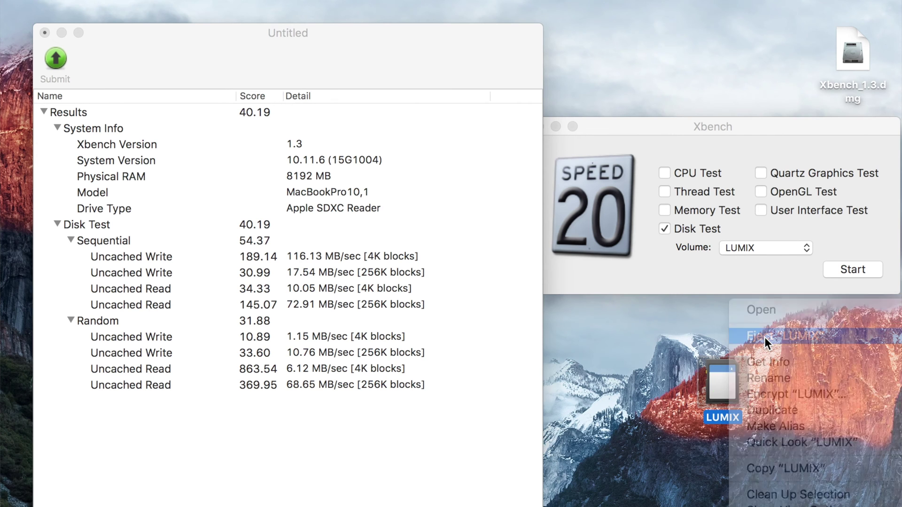
left_click(44, 32)
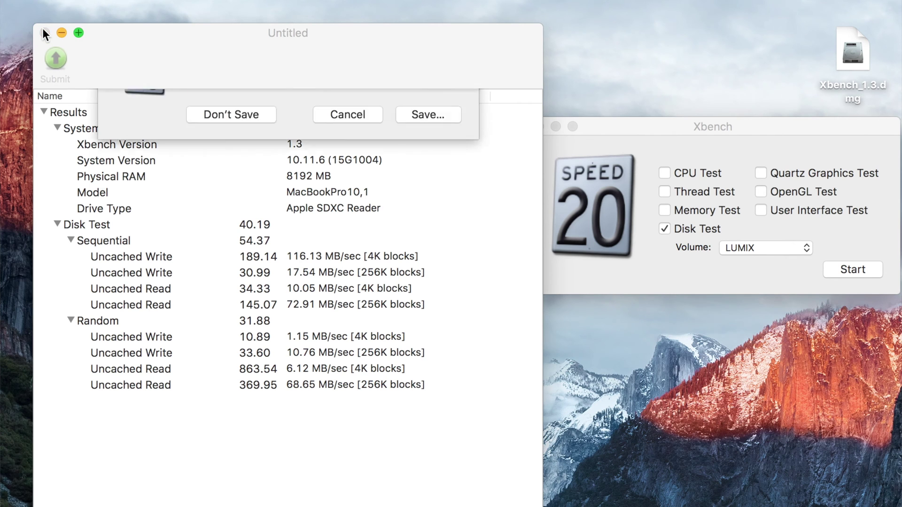
left_click(230, 174)
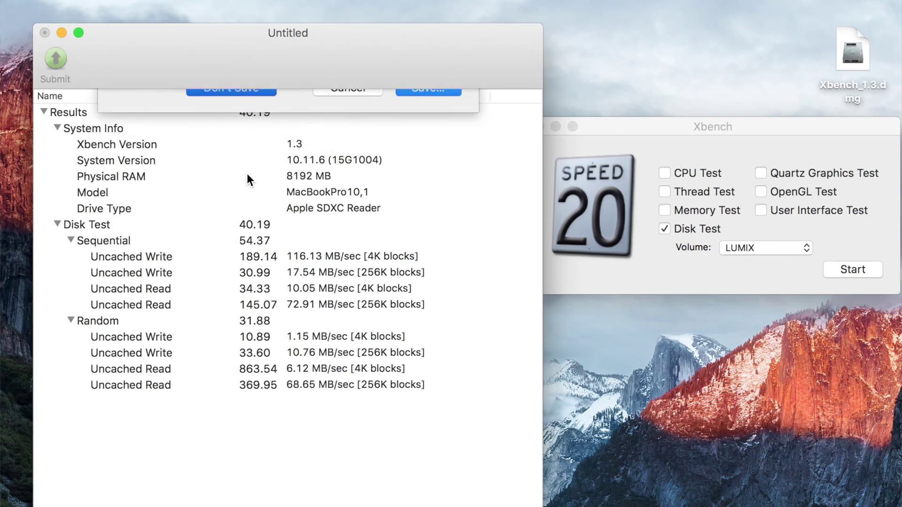
Step: Move the Xbench window and the LUMIX card icon apart on the desktop, keeping LUMIX as the test volume
left_click_drag(568, 128, 344, 100)
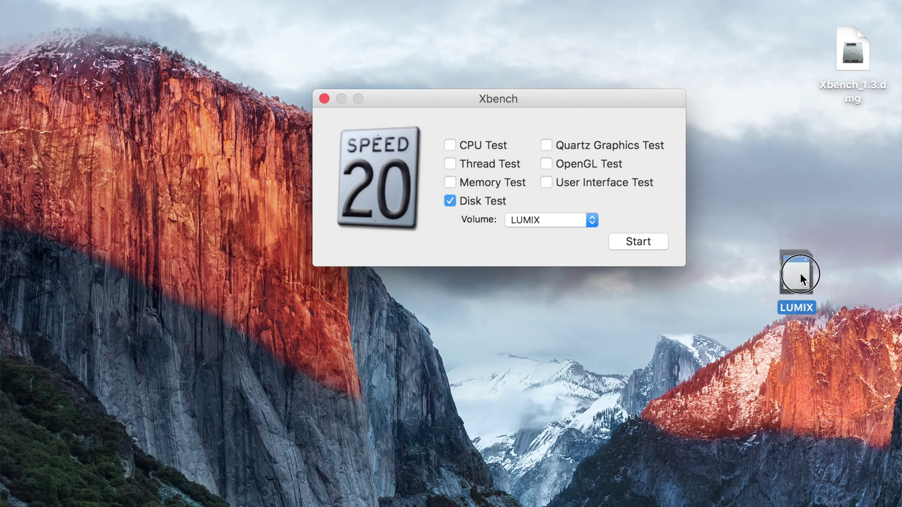
left_click(771, 305)
left_click_drag(767, 306, 847, 259)
left_click(734, 295)
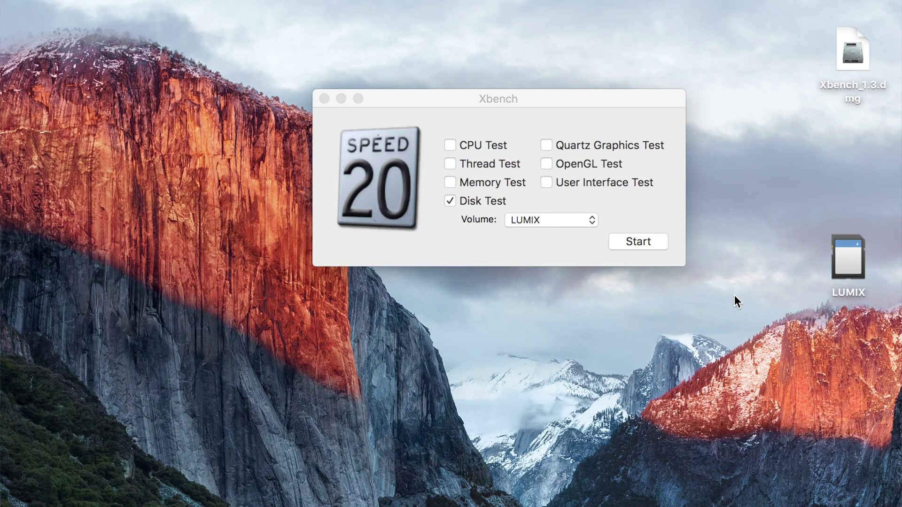
left_click(576, 220)
left_click(576, 221)
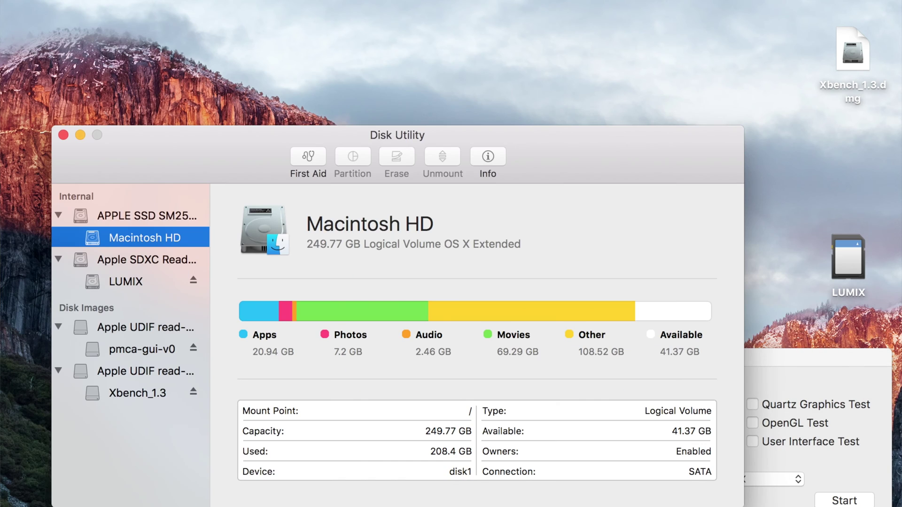
Step: Erase the LUMIX card in Disk Utility with the OS X Extended (Journaled) format, keeping its name, and close the Disk Utility window
left_click_drag(576, 157, 567, 59)
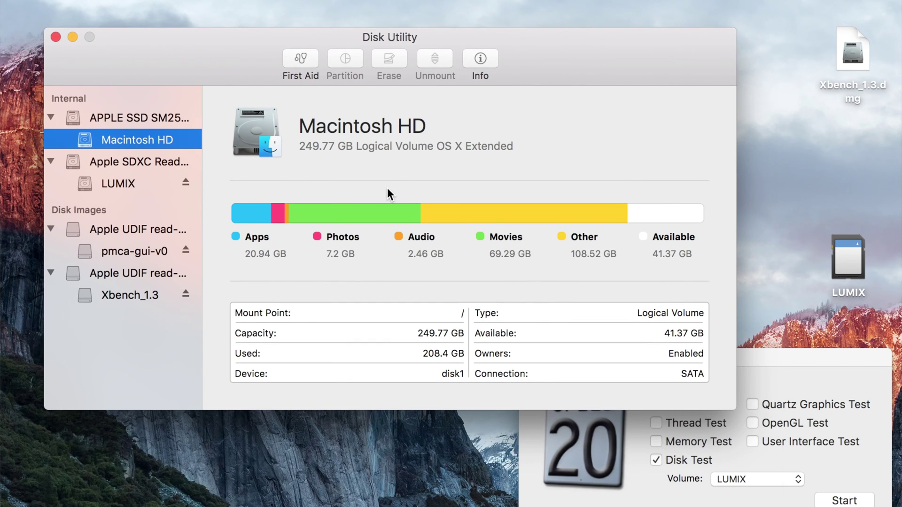
left_click(110, 187)
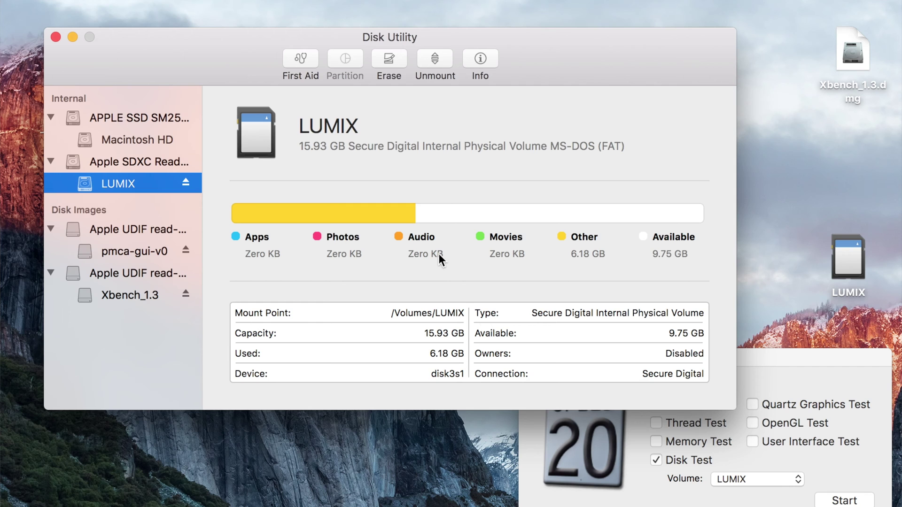
left_click(386, 58)
left_click(386, 207)
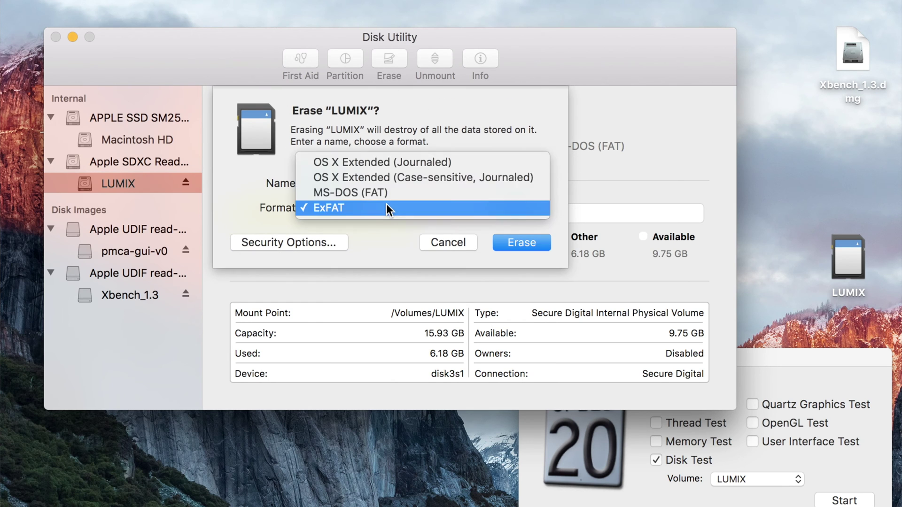
left_click(386, 162)
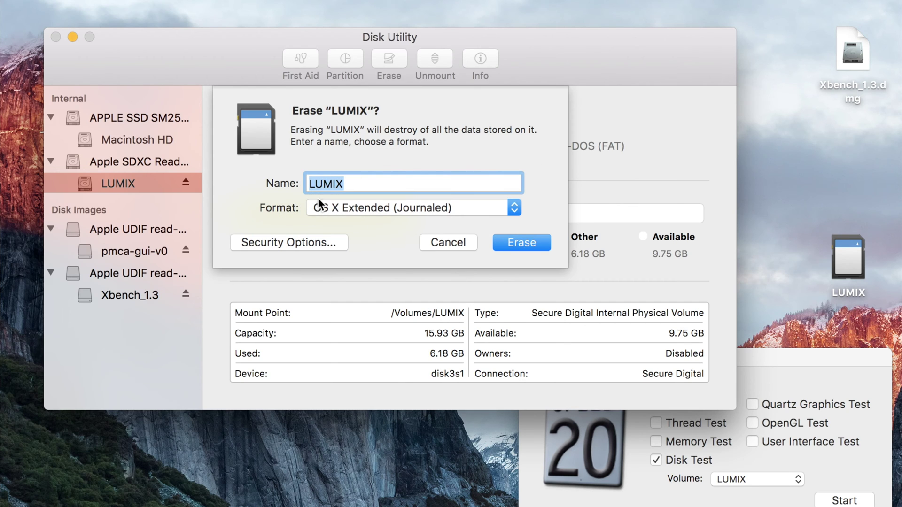
left_click(511, 241)
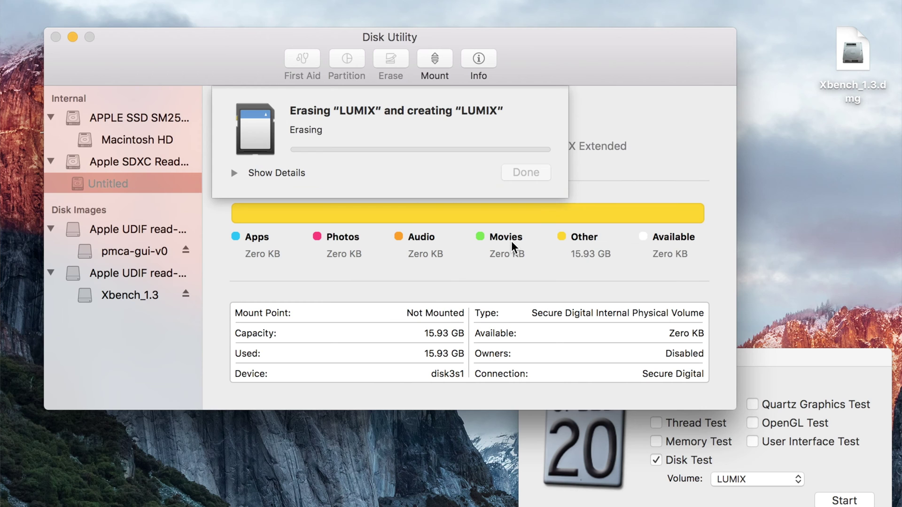
left_click(522, 172)
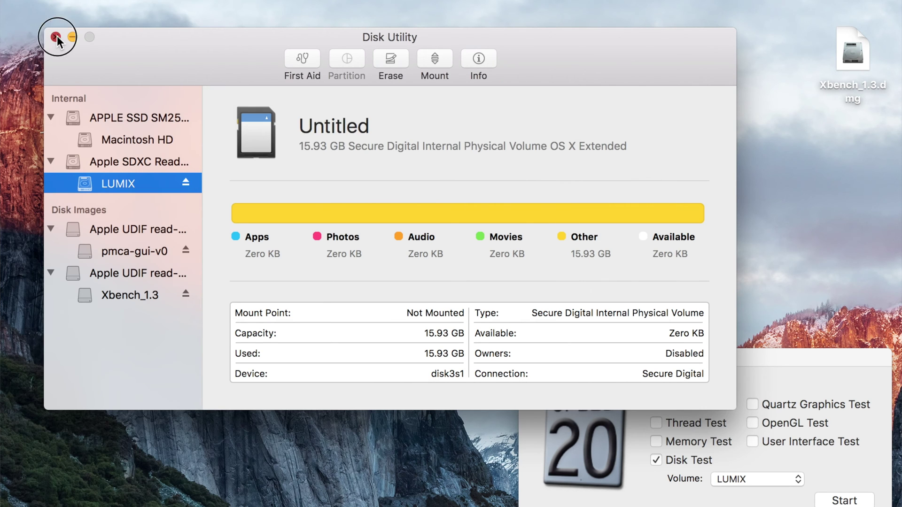
left_click(55, 37)
Step: Try to run Xbench's disk test on the reformatted LUMIX card and discard its results window
left_click_drag(690, 348, 567, 40)
left_click(727, 190)
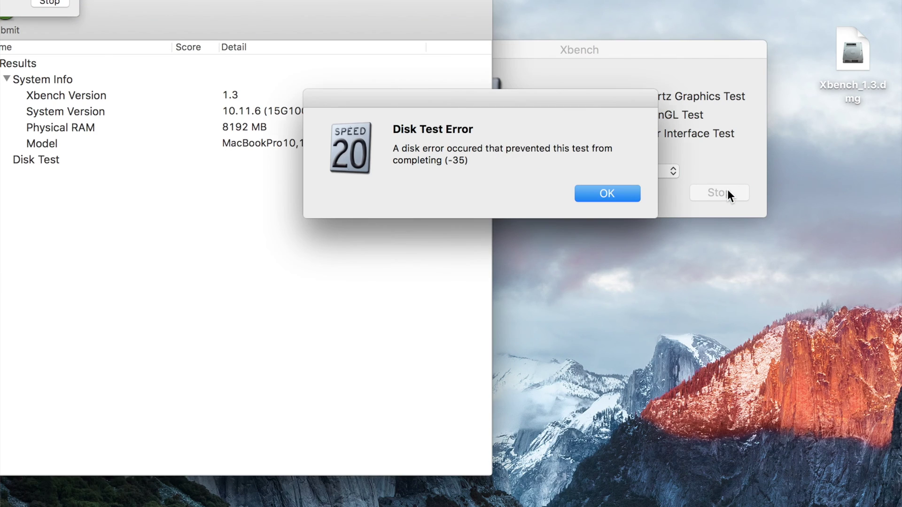
left_click(592, 185)
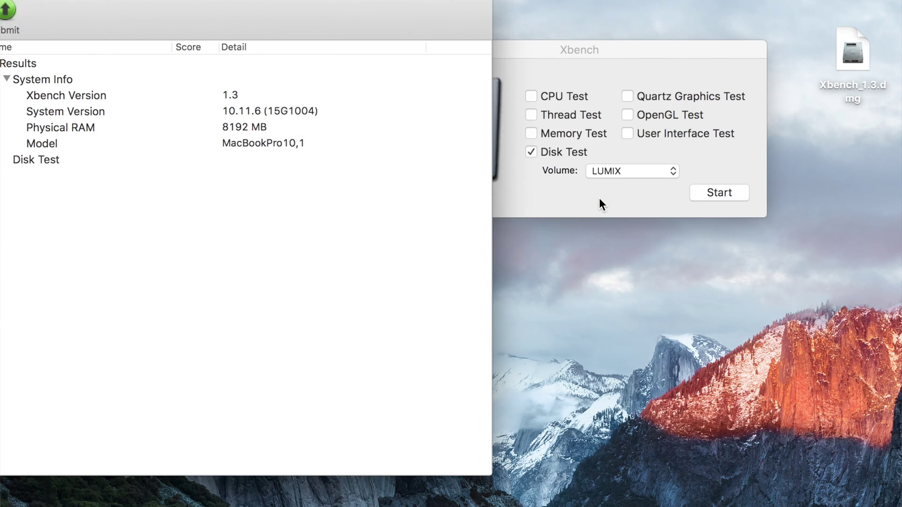
left_click_drag(199, 6, 377, 98)
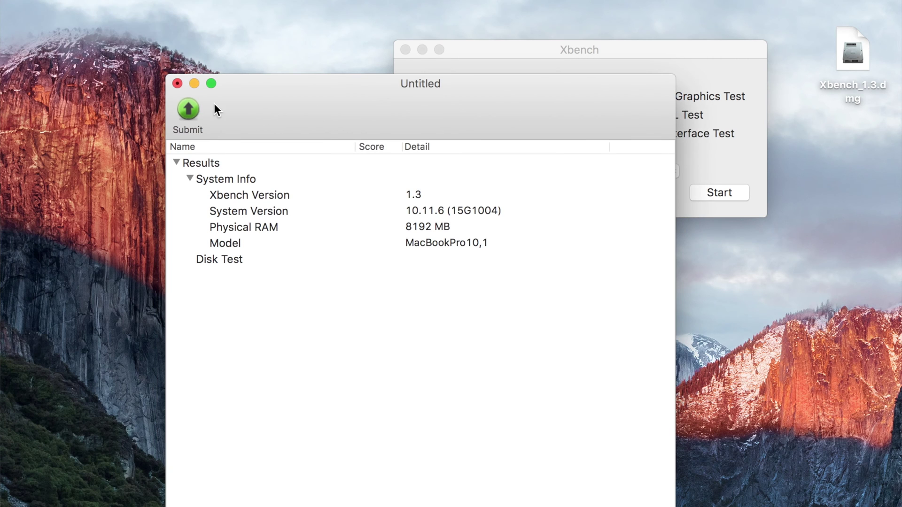
left_click(177, 83)
left_click(386, 231)
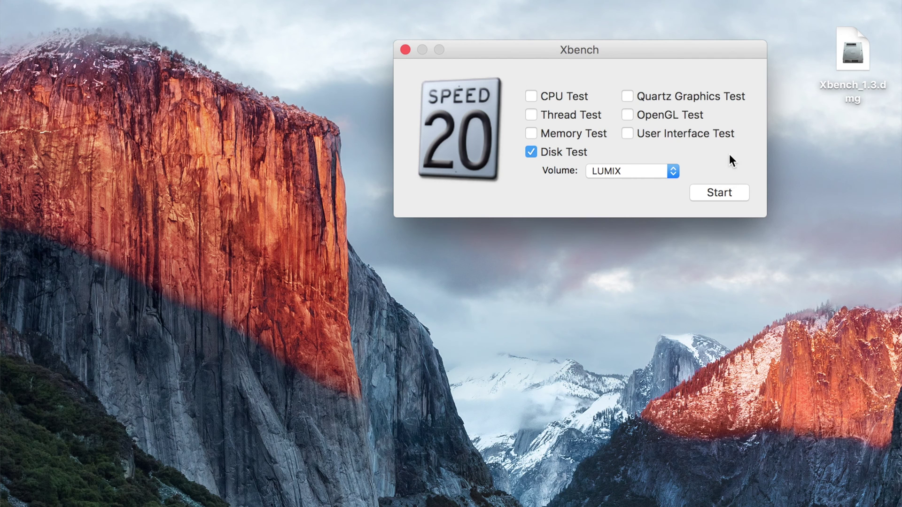
Step: Restart Xbench, postpone the donation request and bring its window fully into view
left_click(405, 49)
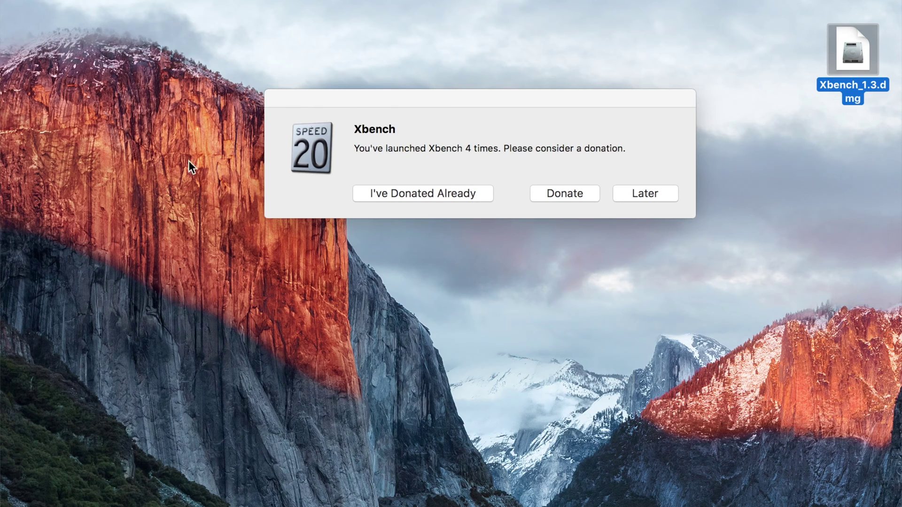
left_click(646, 194)
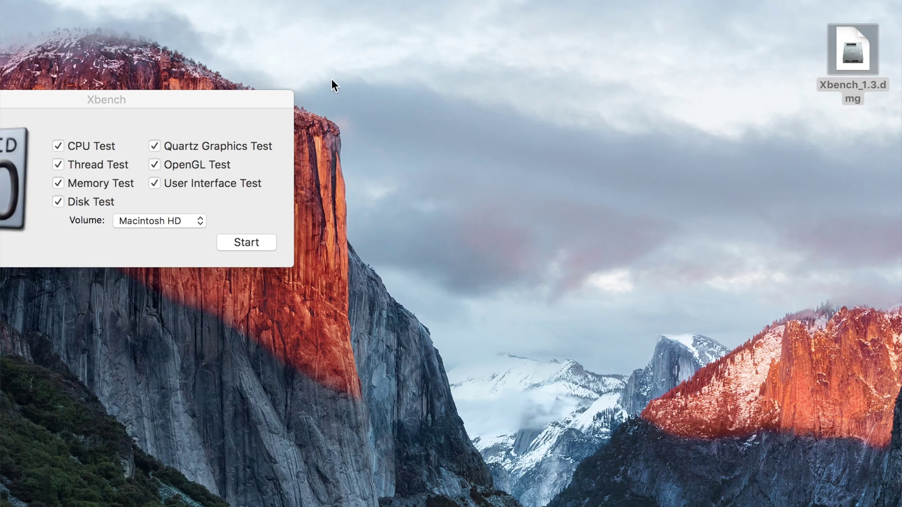
left_click_drag(214, 99, 460, 74)
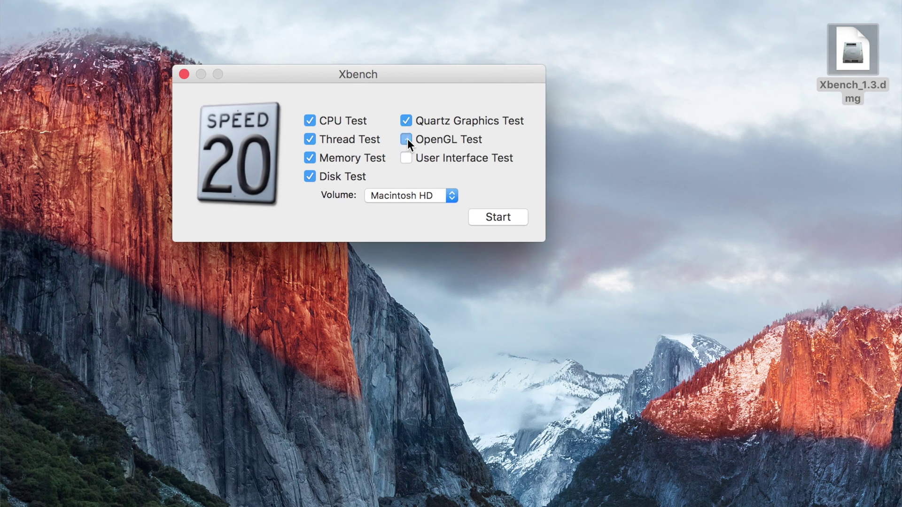
Step: Run only Disk Test on the LUMIX volume, with every other test turned off, and reposition the results window
left_click(310, 121)
left_click(310, 139)
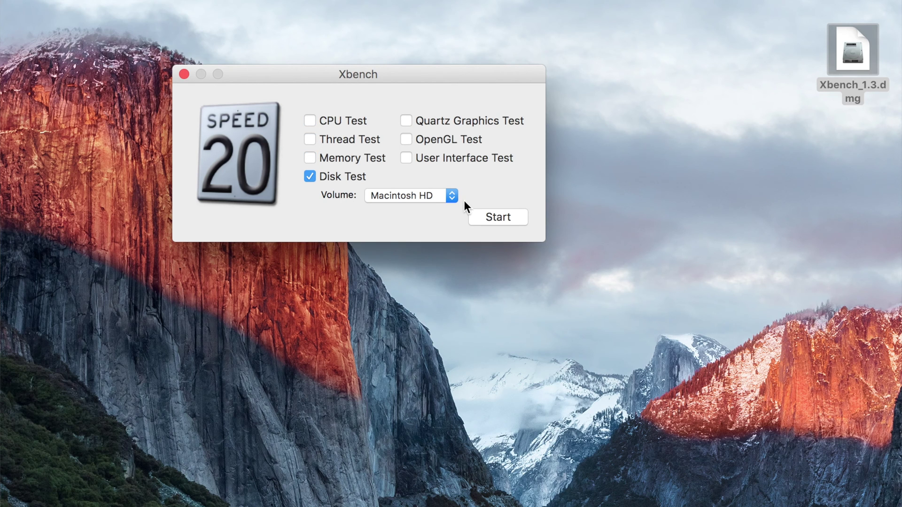
left_click(437, 195)
left_click(432, 205)
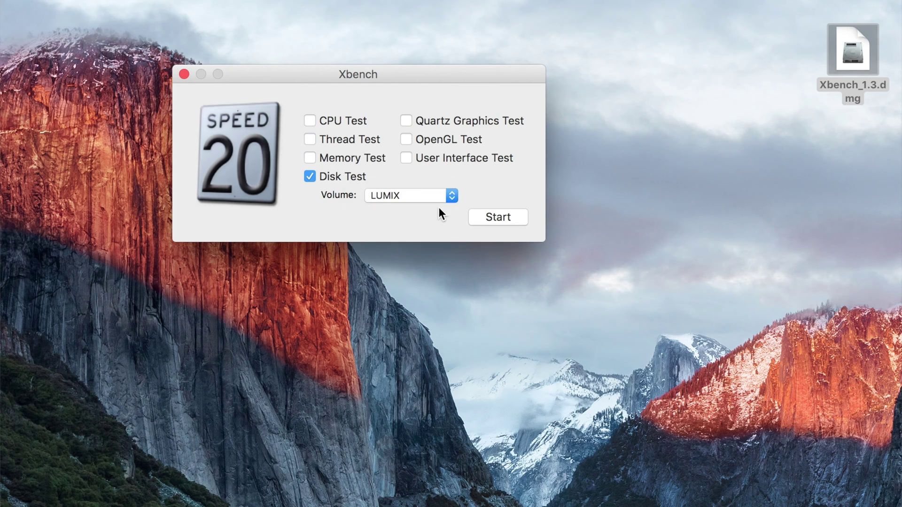
left_click(493, 218)
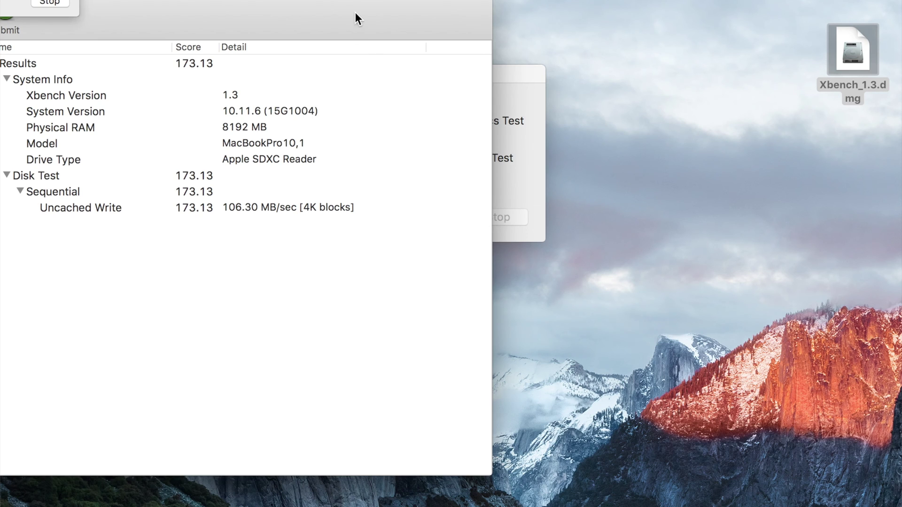
left_click_drag(355, 12, 440, 28)
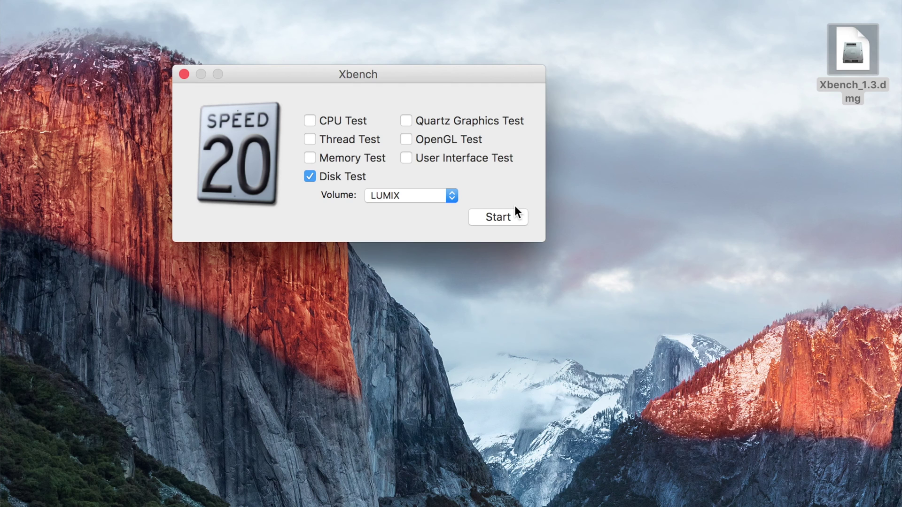
Step: Quit Xbench and eject the LUMIX card from the desktop
right_click(778, 506)
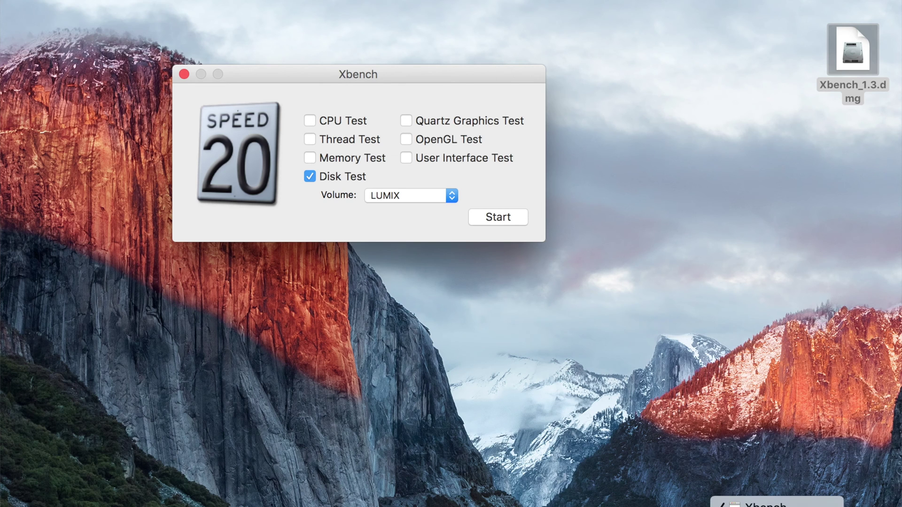
right_click(859, 179)
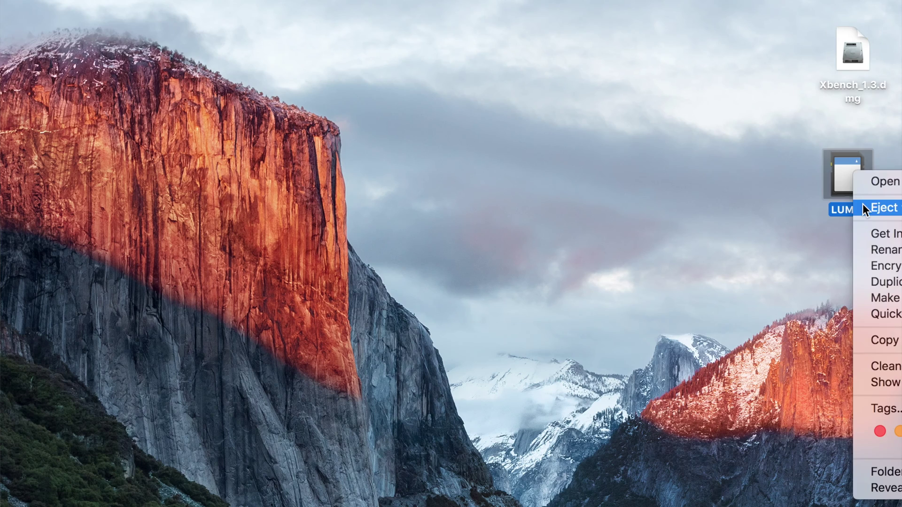
left_click(862, 204)
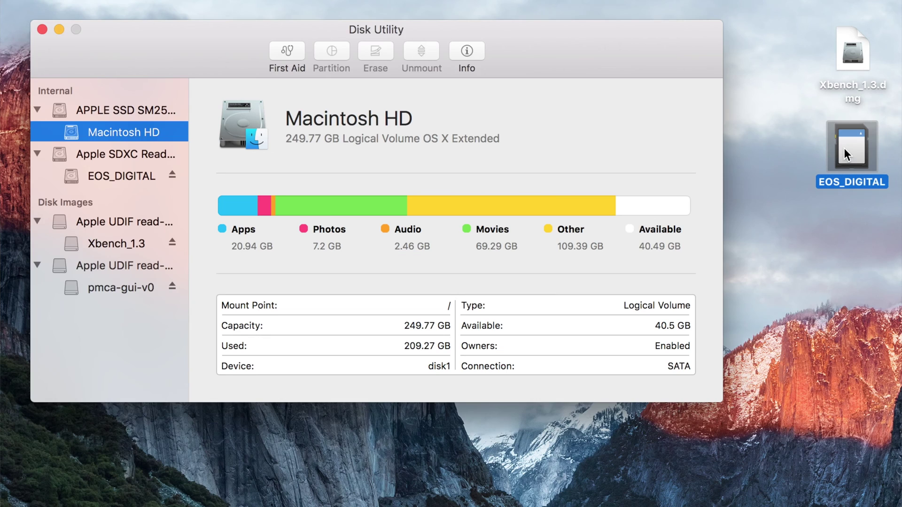
Step: Erase the EOS_DIGITAL card in Disk Utility with the OS X Extended (Journaled) format, keeping its name, and quit Disk Utility
left_click(844, 148)
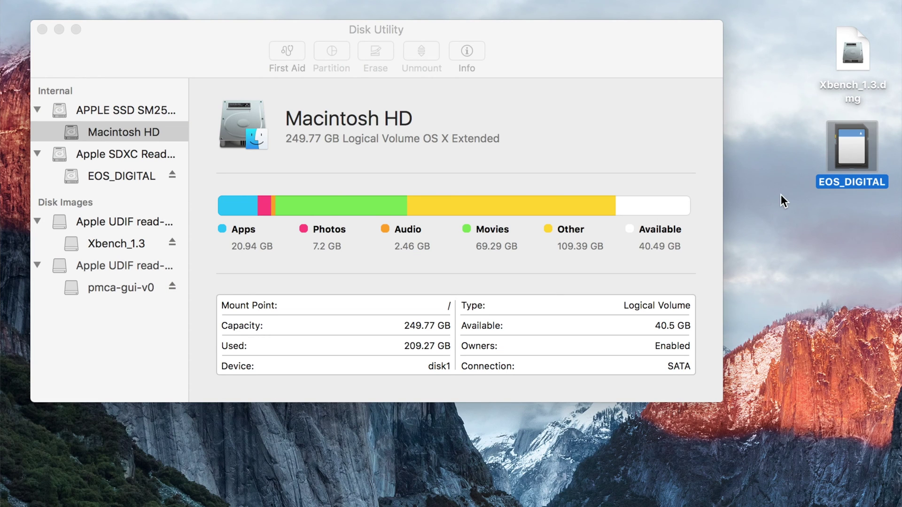
left_click(135, 177)
left_click(135, 177)
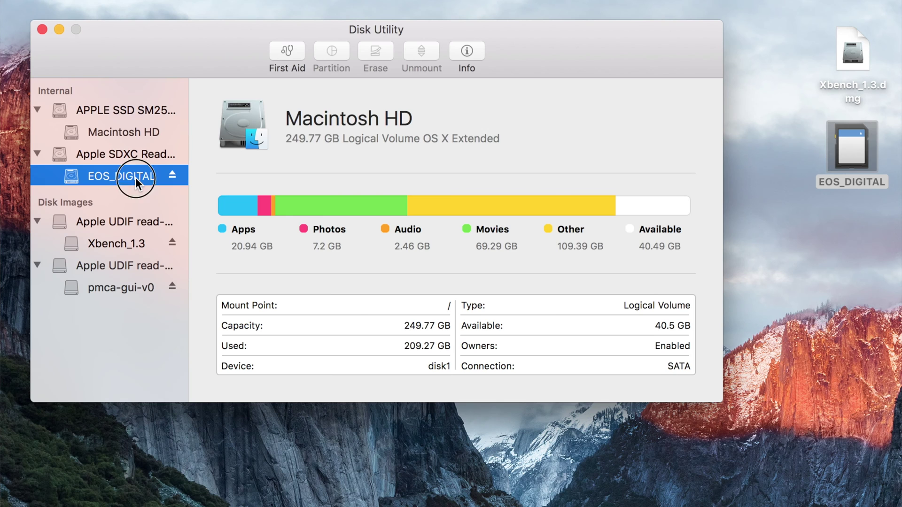
left_click(379, 54)
left_click(403, 199)
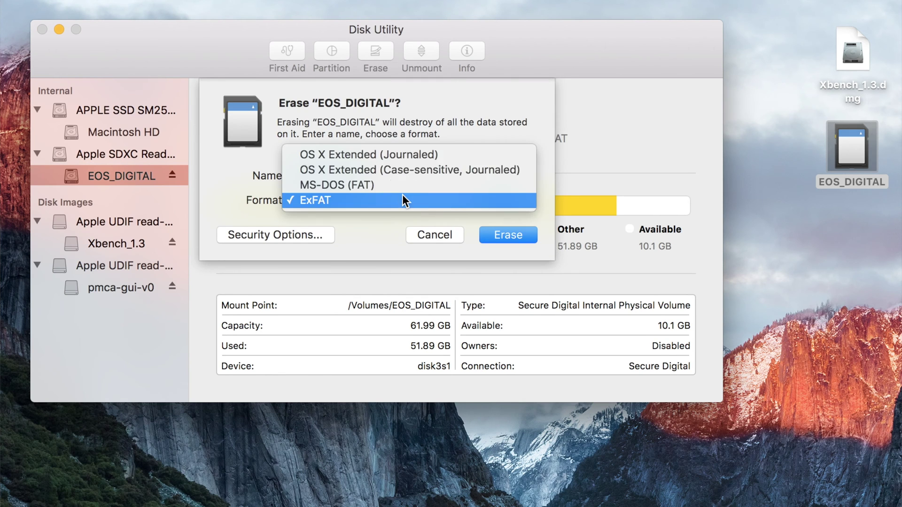
left_click(396, 154)
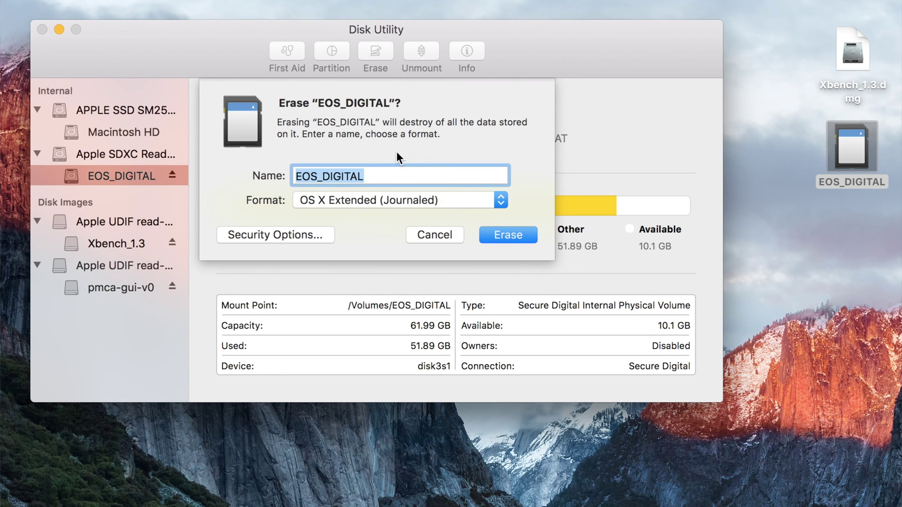
left_click(511, 238)
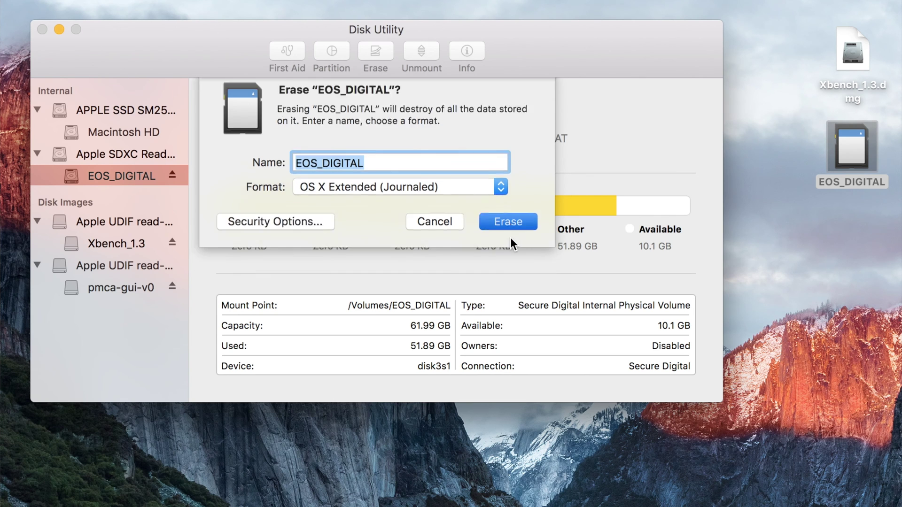
left_click(517, 181)
key("super+q")
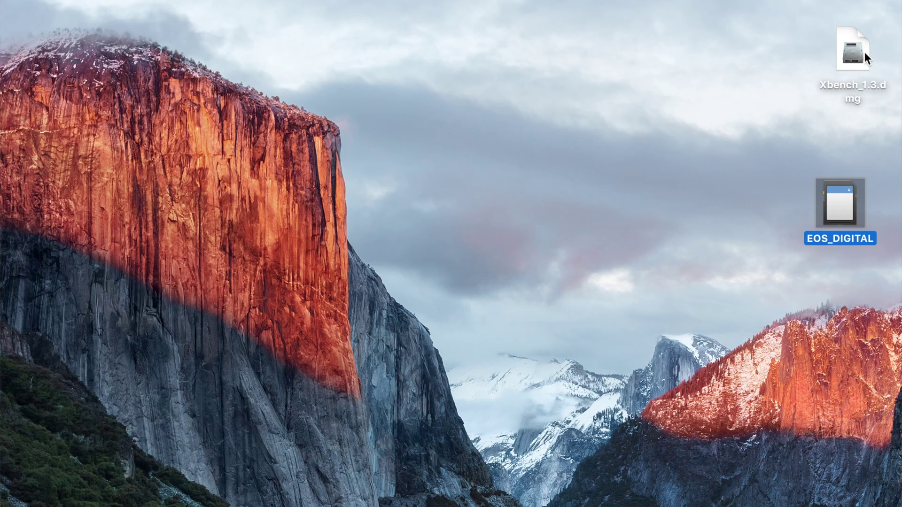
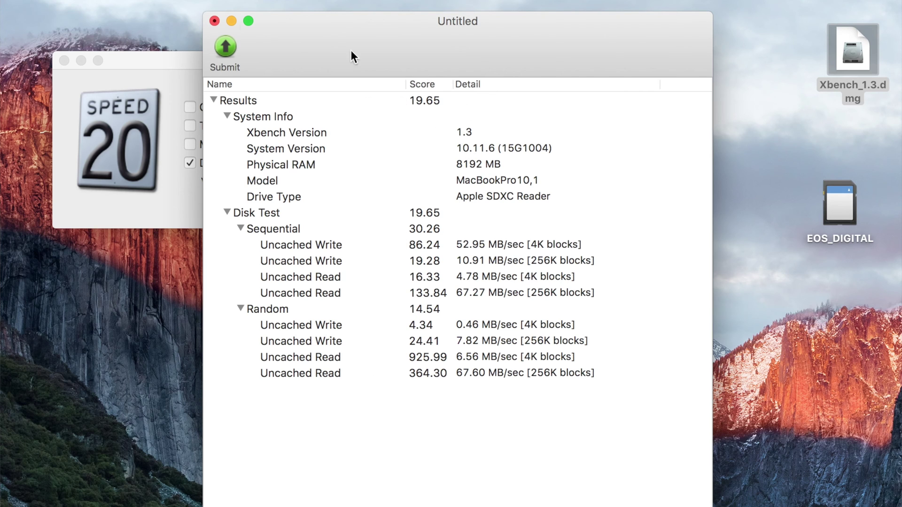
Step: Review the EOS_DIGITAL disk test results in Xbench and close the results windows without saving
left_click(214, 21)
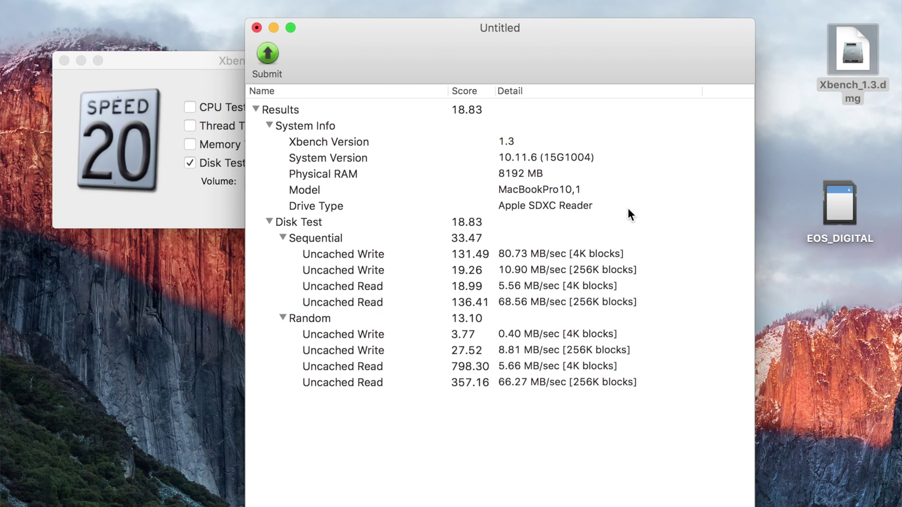
scroll(660, 240, "down", 1)
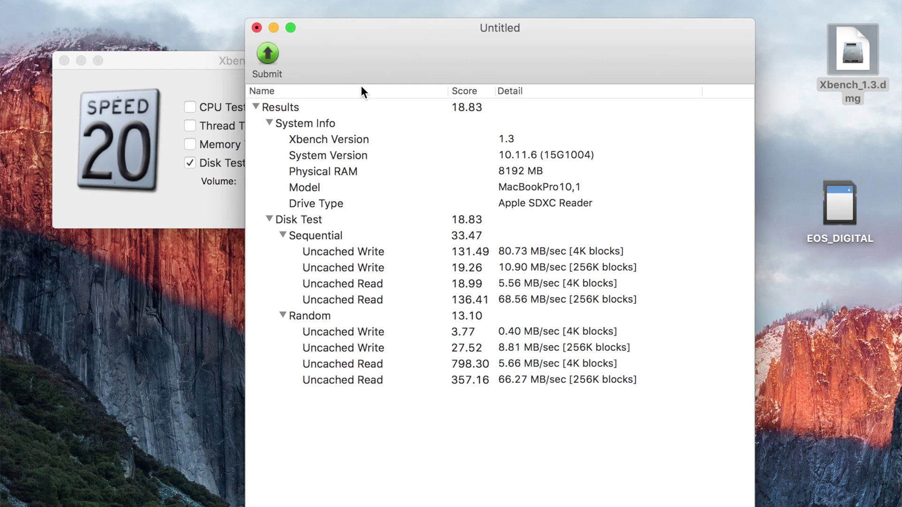
left_click(255, 28)
left_click(479, 167)
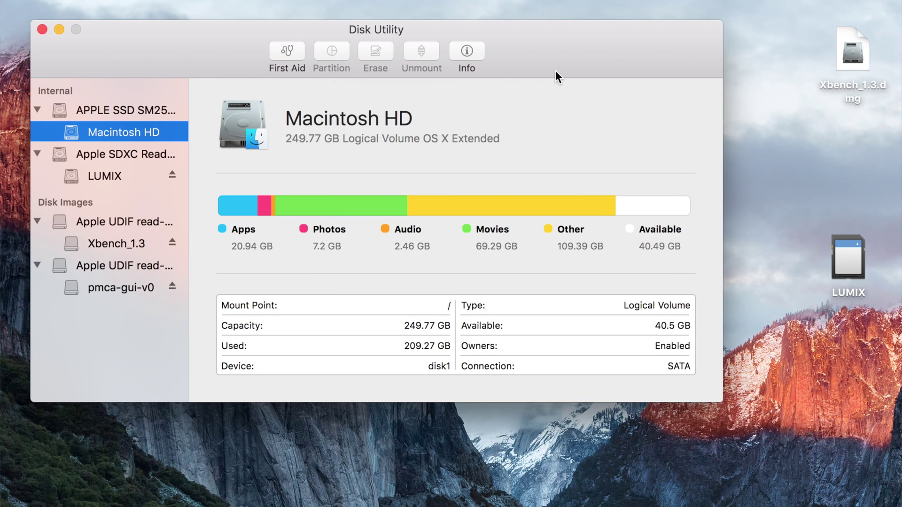
Step: Erase the LUMIX card in Disk Utility with the OS X Extended (Journaled) format, keeping its name
left_click(121, 175)
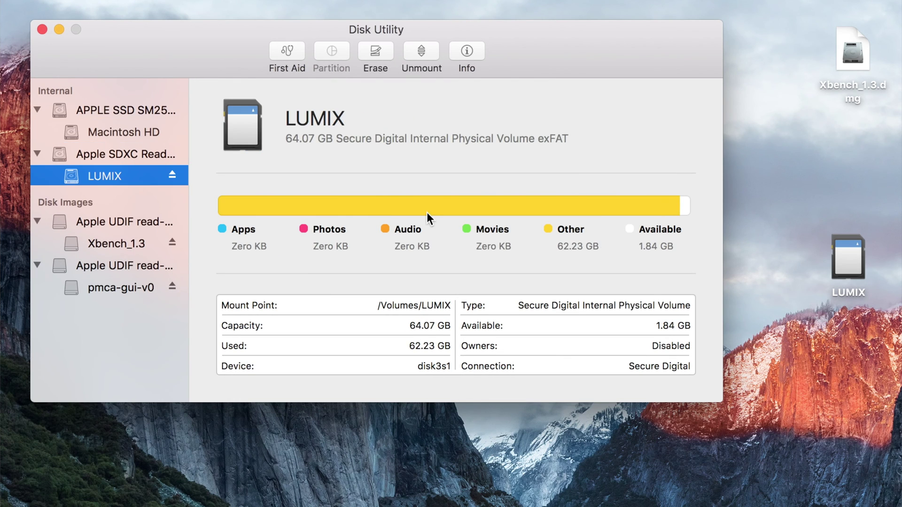
left_click(375, 47)
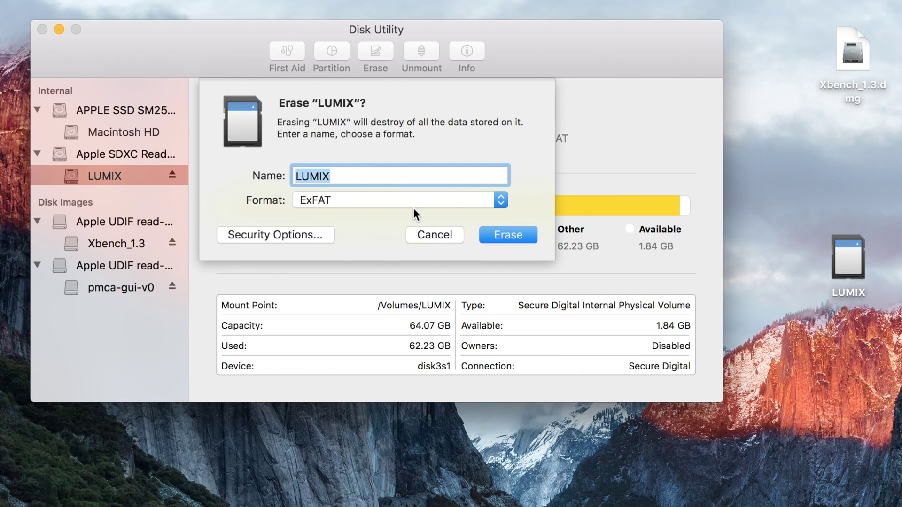
left_click(425, 201)
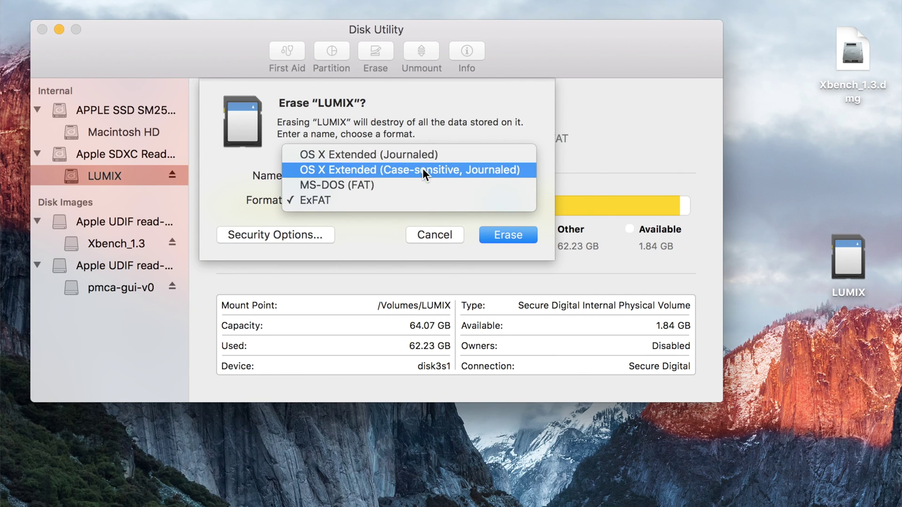
left_click(413, 156)
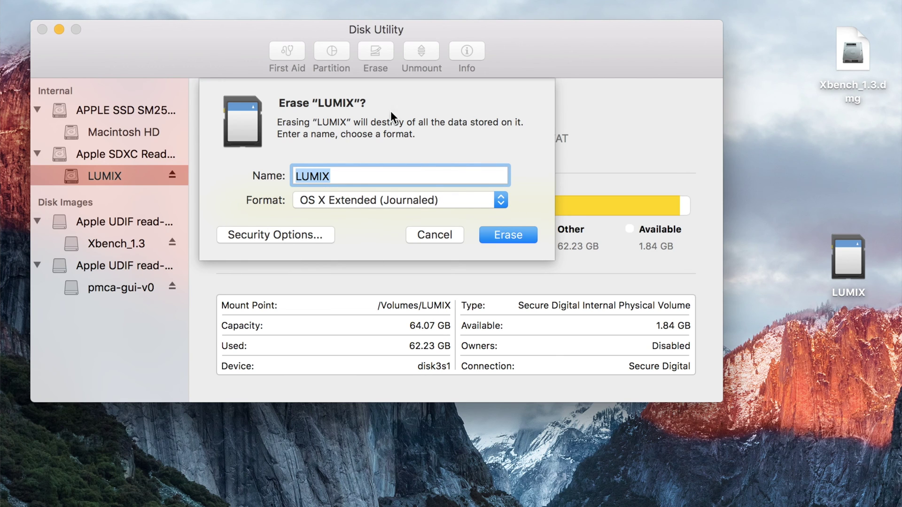
left_click(508, 236)
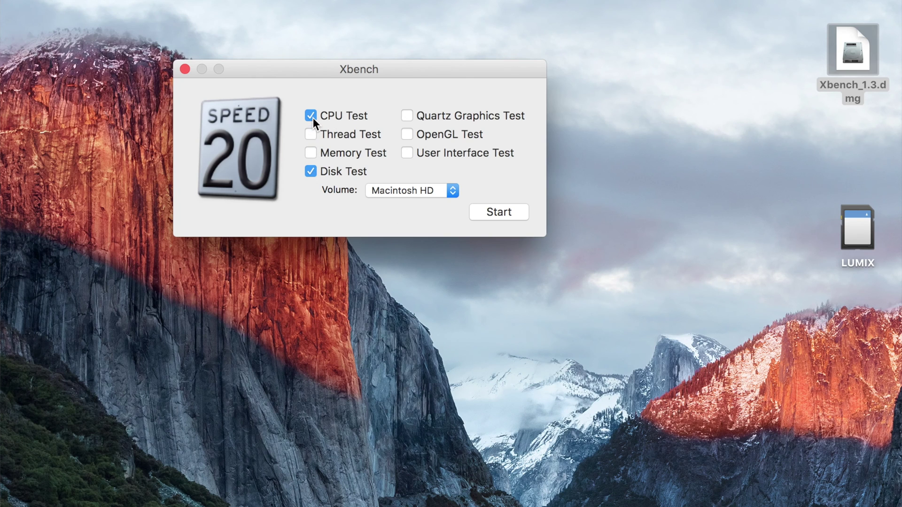
Step: Set Xbench to the LUMIX volume with only Disk Test enabled, start the test, and move the results window into full view
left_click(452, 190)
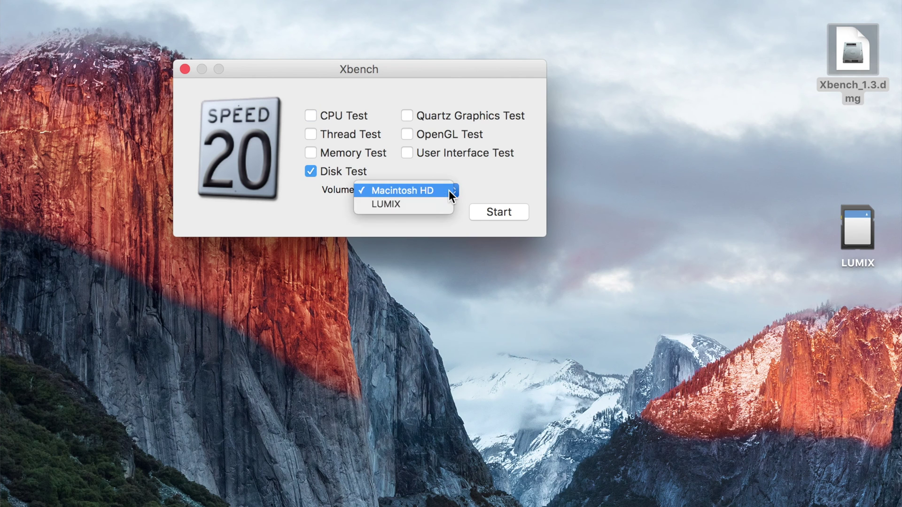
left_click(416, 202)
left_click_drag(478, 67, 467, 91)
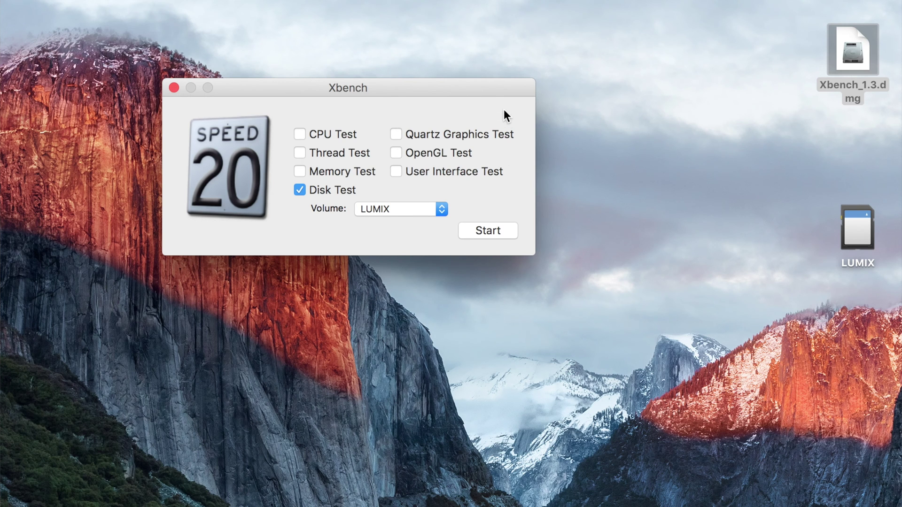
left_click_drag(516, 194, 537, 201)
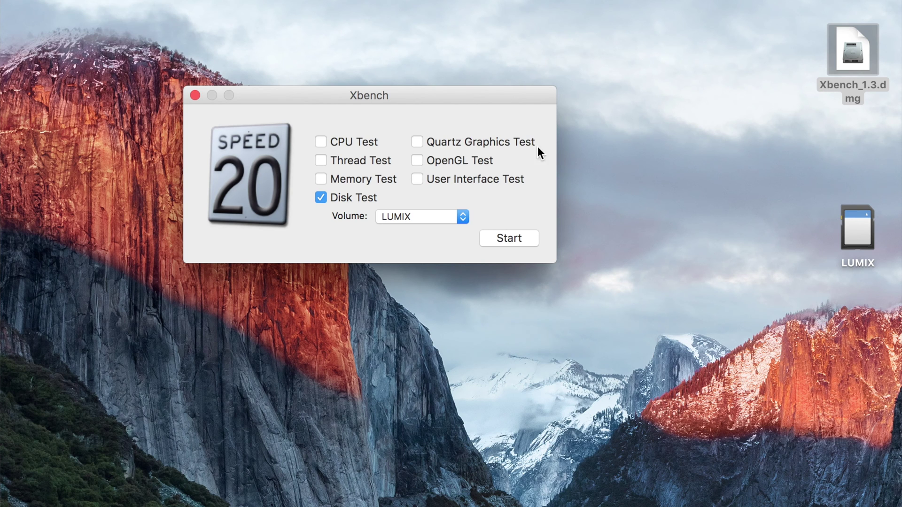
mouse_move(472, 92)
left_mouse_down()
mouse_move(483, 104)
mouse_move(469, 102)
left_mouse_up()
left_click(459, 225)
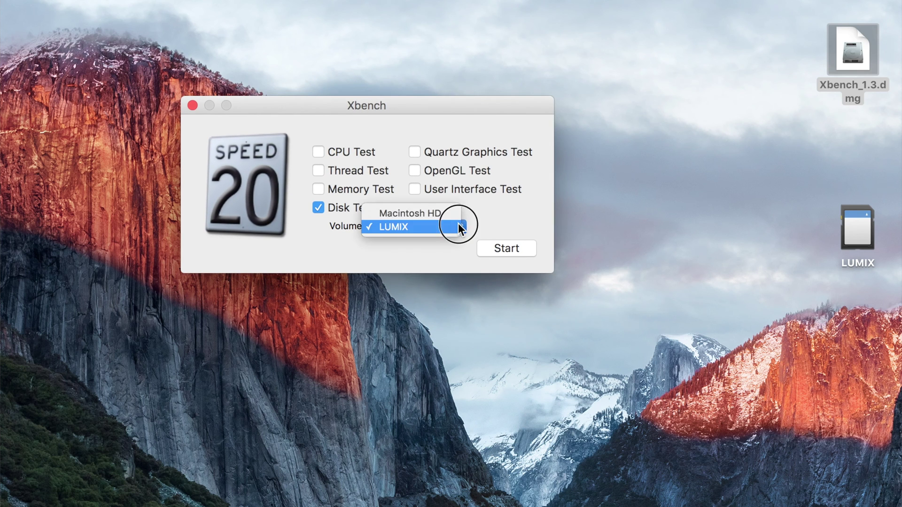
left_click(458, 223)
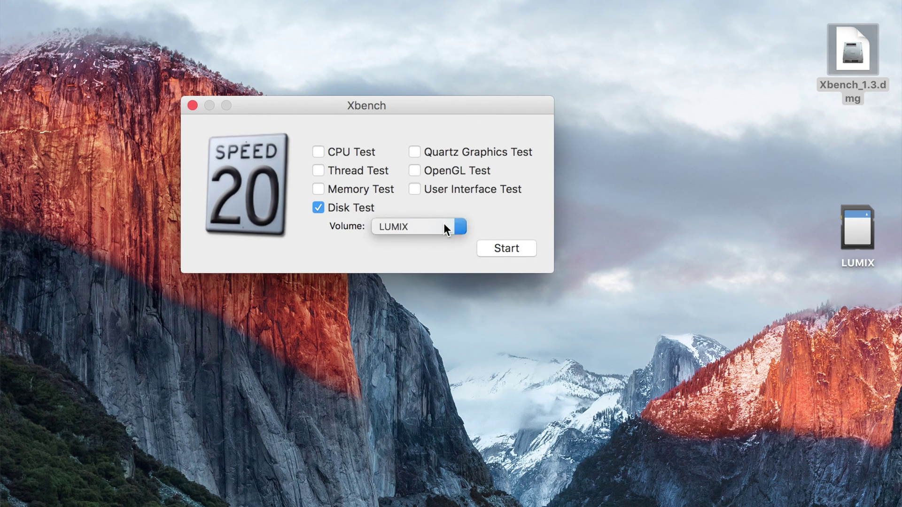
left_click(505, 248)
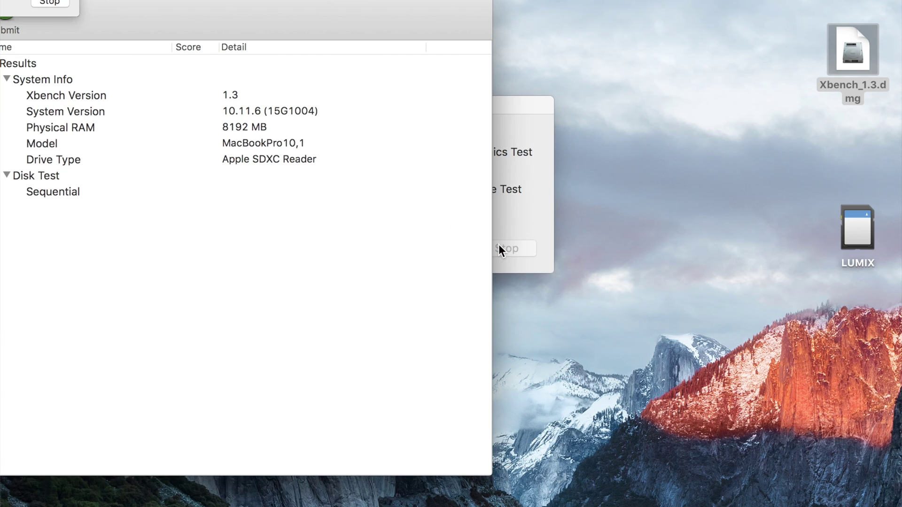
left_click_drag(367, 7, 532, 45)
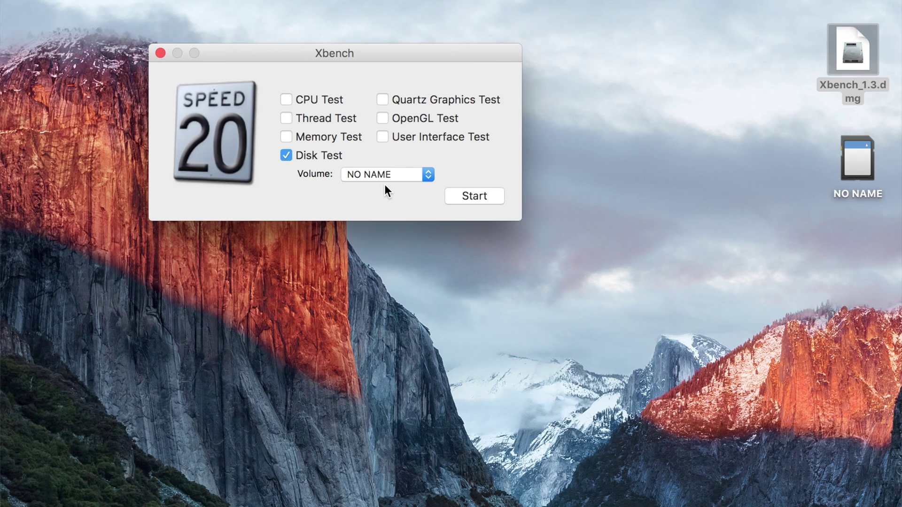
Step: Run the Disk Test on the NO NAME volume and arrange the results and progress windows so both are readable
left_click(471, 197)
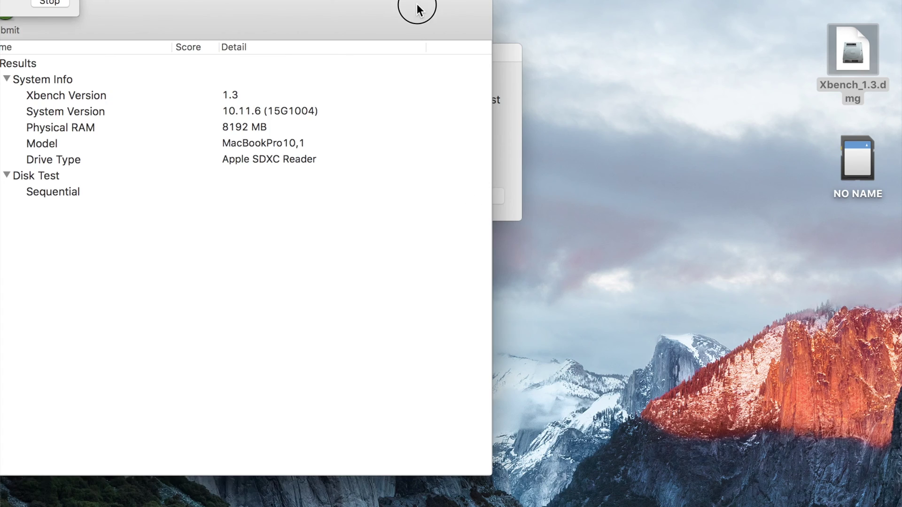
left_click_drag(417, 10, 628, 41)
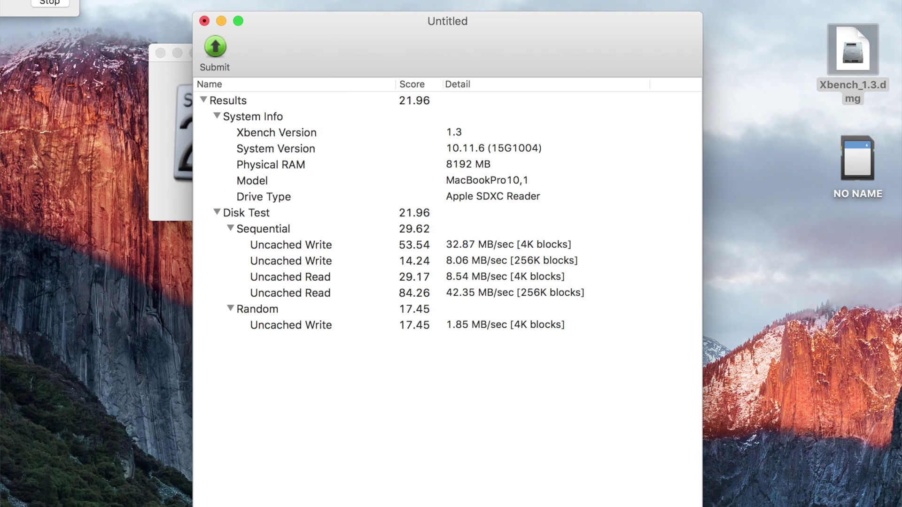
left_click_drag(0, 0, 86, 37)
left_click_drag(329, 26, 437, 30)
left_click_drag(193, 41, 198, 15)
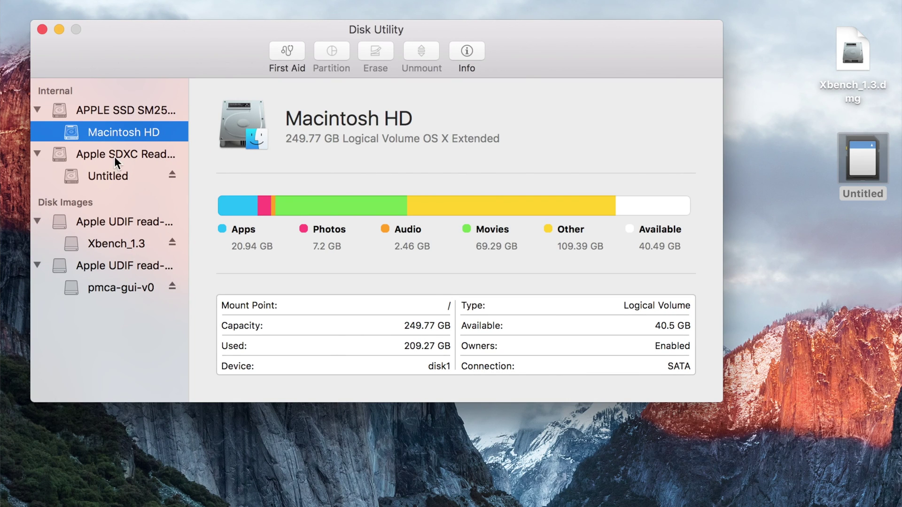
Step: Erase the Untitled SD card in Disk Utility with the OS X Extended (Journaled) format, and minimize Disk Utility
left_click(120, 179)
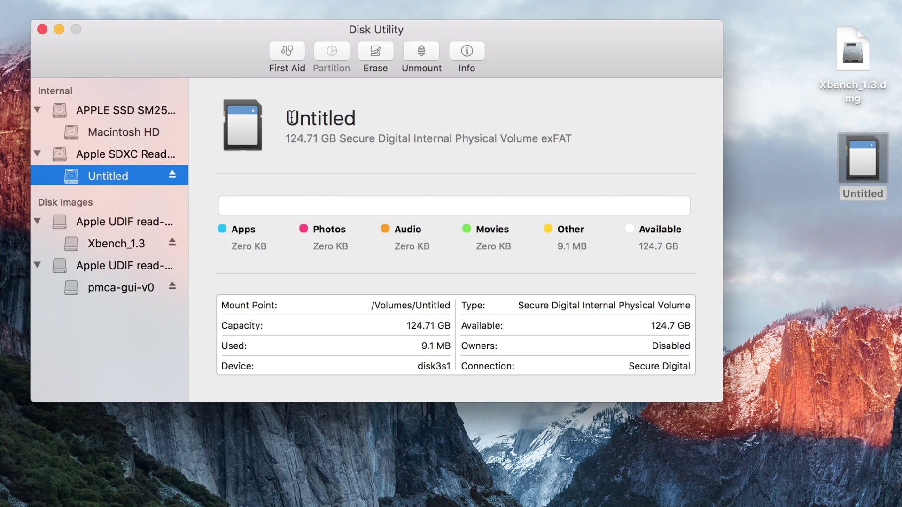
left_click(376, 51)
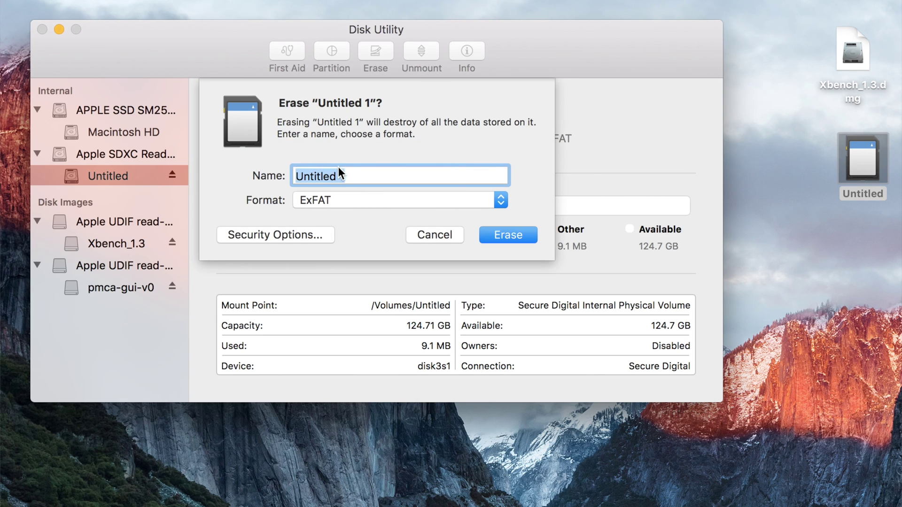
left_click(374, 199)
left_click(371, 157)
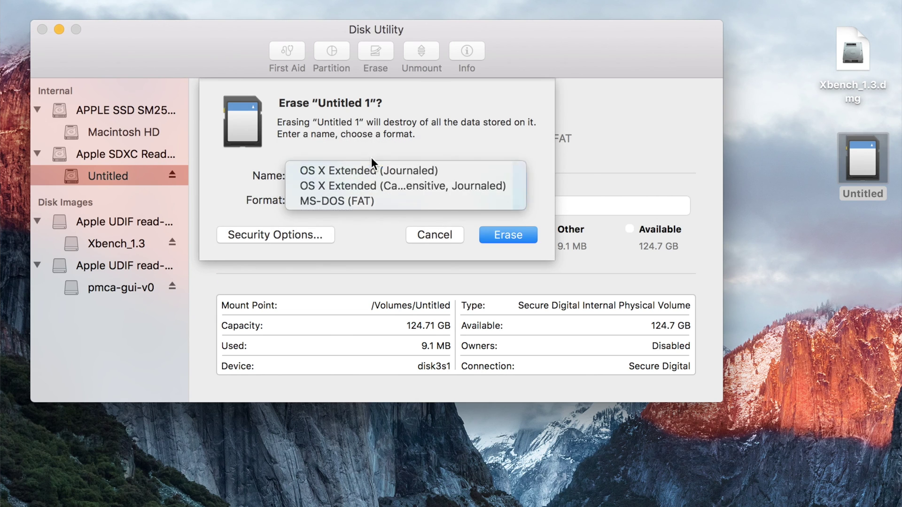
left_click(514, 235)
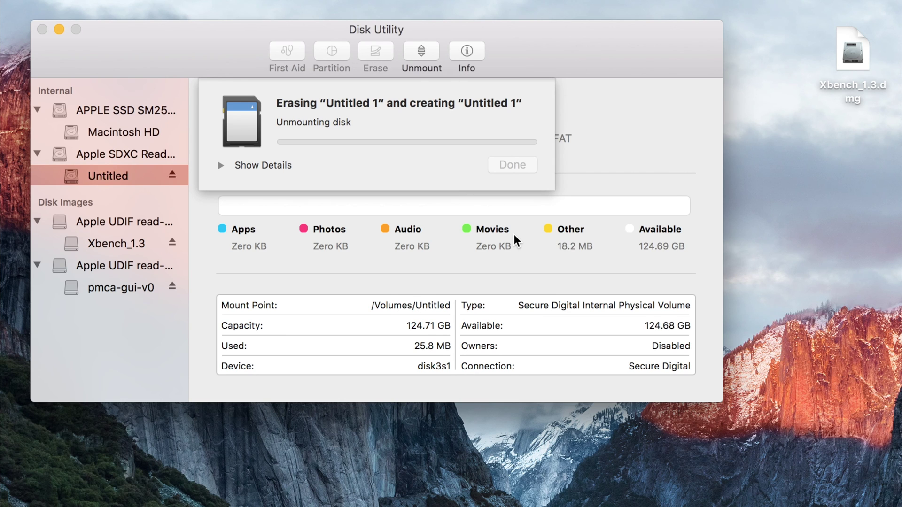
left_click(514, 166)
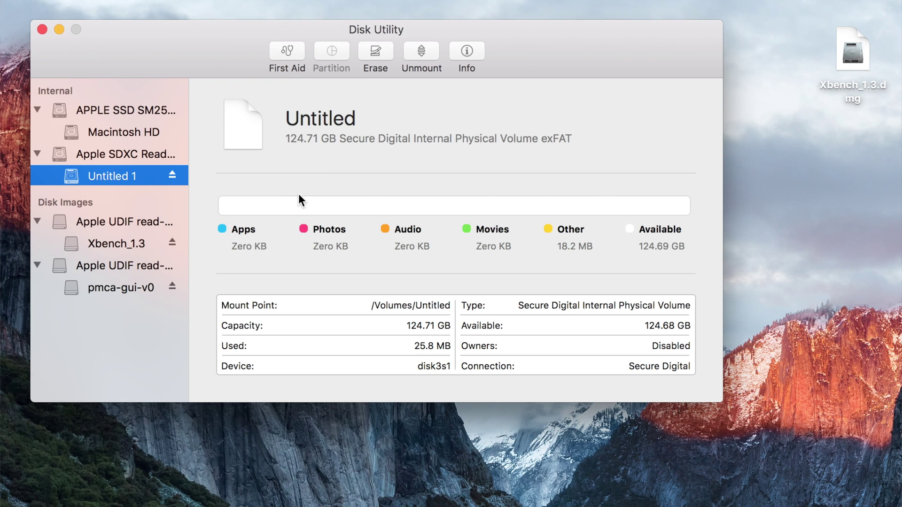
left_click(59, 29)
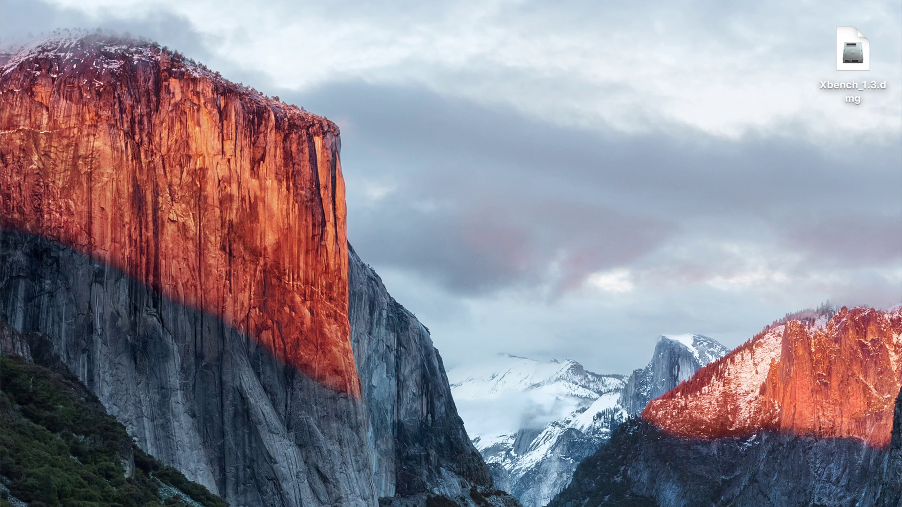
Step: Launch Xbench from the Xbench_1.3 disk image and allow the downloaded application to open
left_click(850, 175)
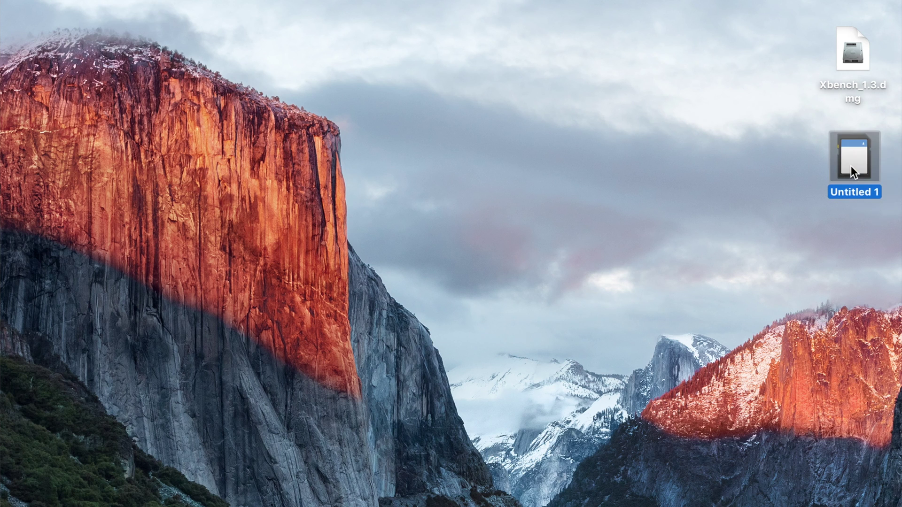
left_click(840, 53)
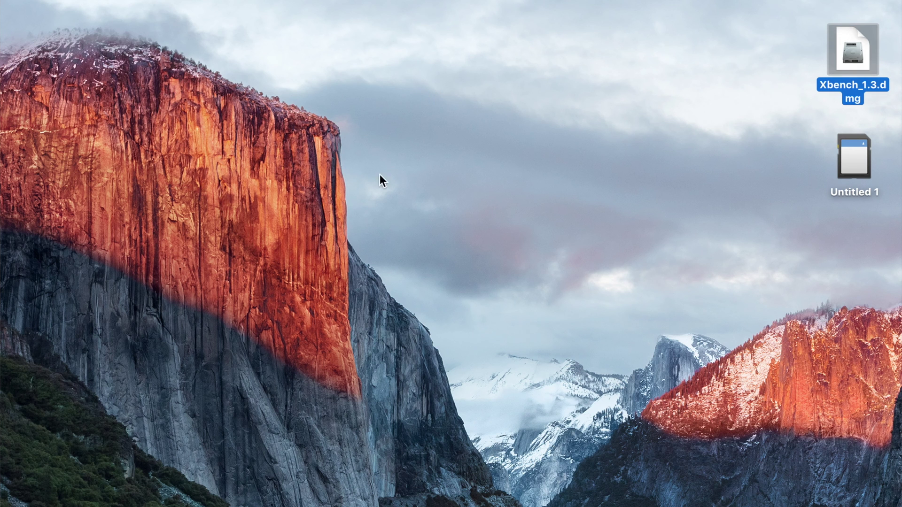
double_click(514, 314)
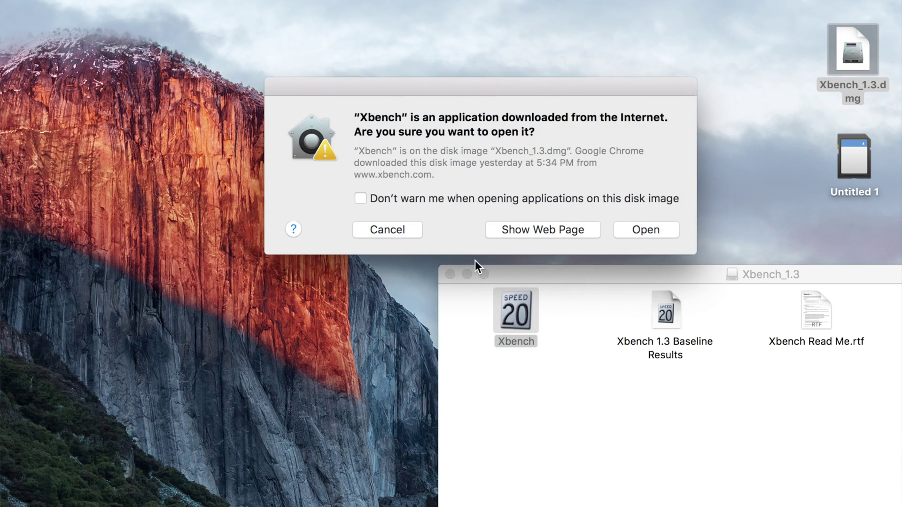
left_click(644, 227)
Step: Start the Disk Test on the Untitled 1 volume and reposition the results and progress windows
left_click(772, 301)
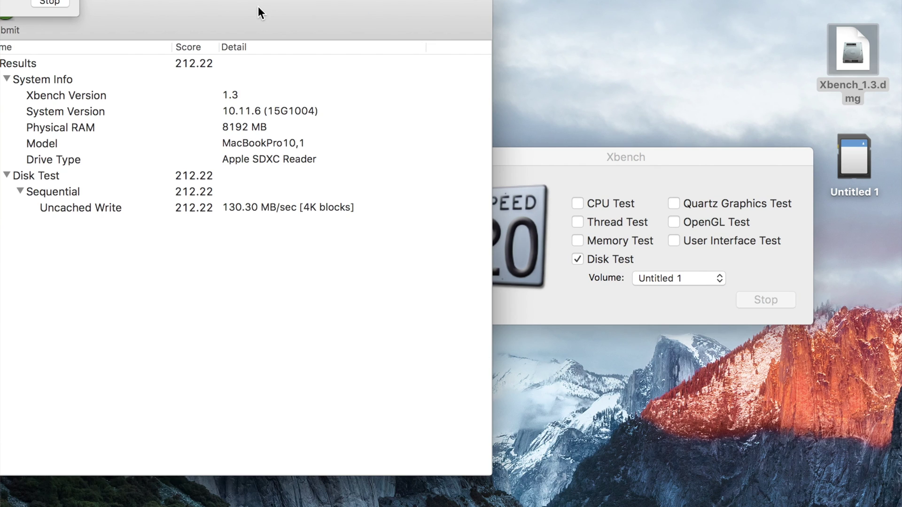
left_click_drag(258, 8, 413, 64)
left_click_drag(61, 0, 185, 16)
left_click_drag(286, 46, 347, 42)
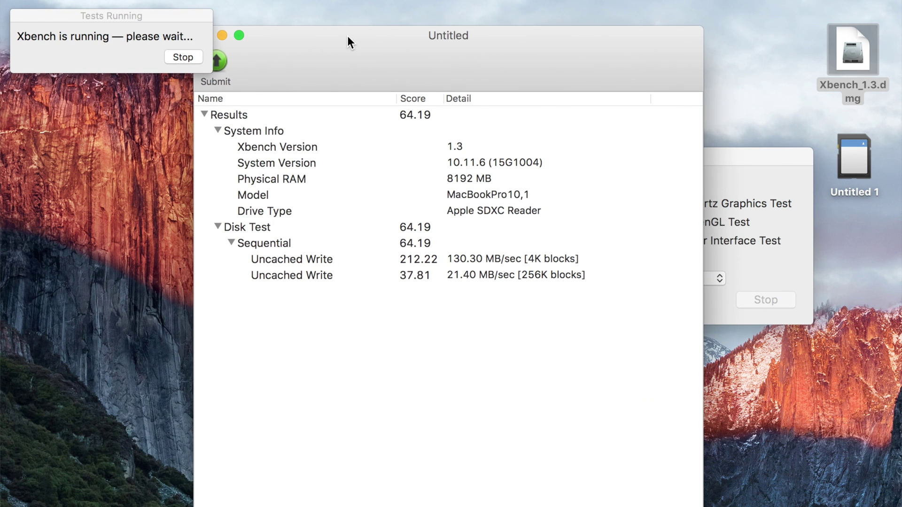